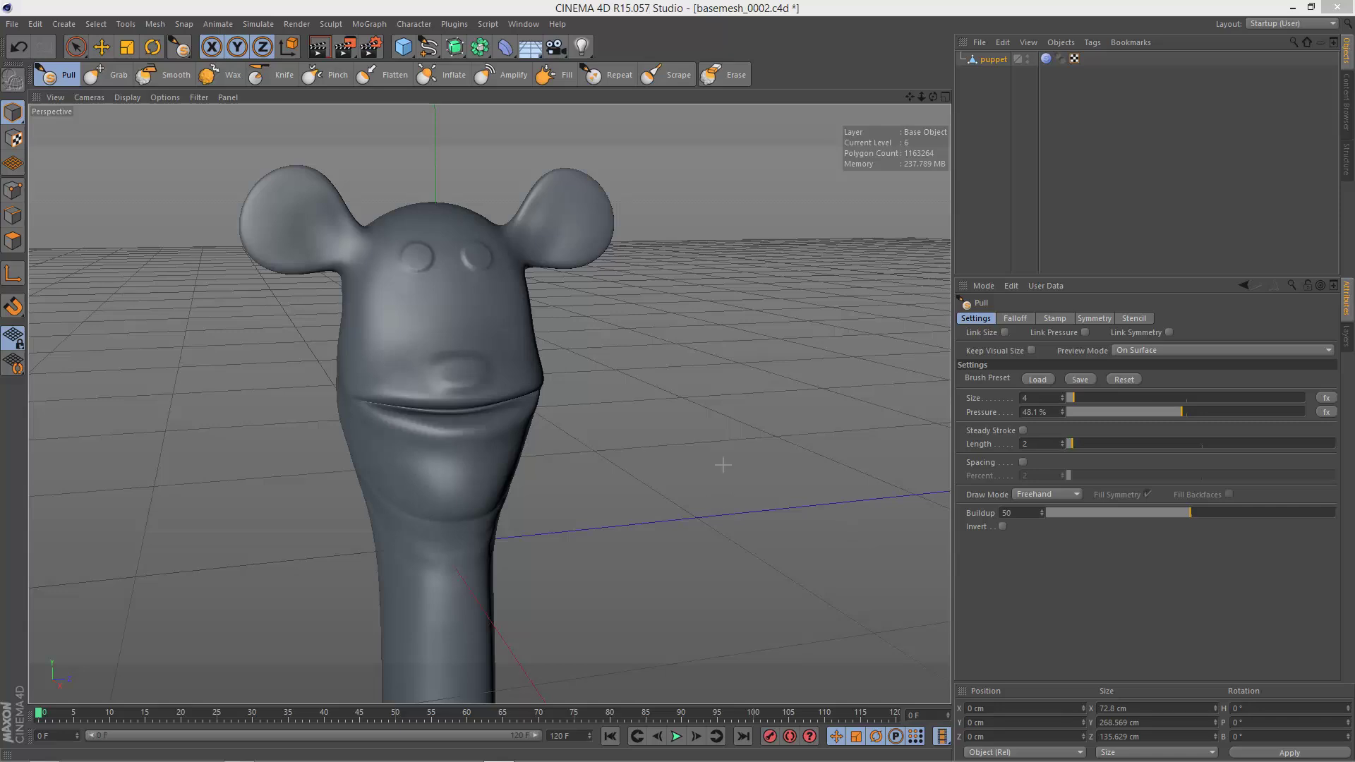
- Open the sculpt layers manager and dock it between the object list and the brush attributes, enlarging its area
{"action": "left_click", "coordinate": [536, 24]}
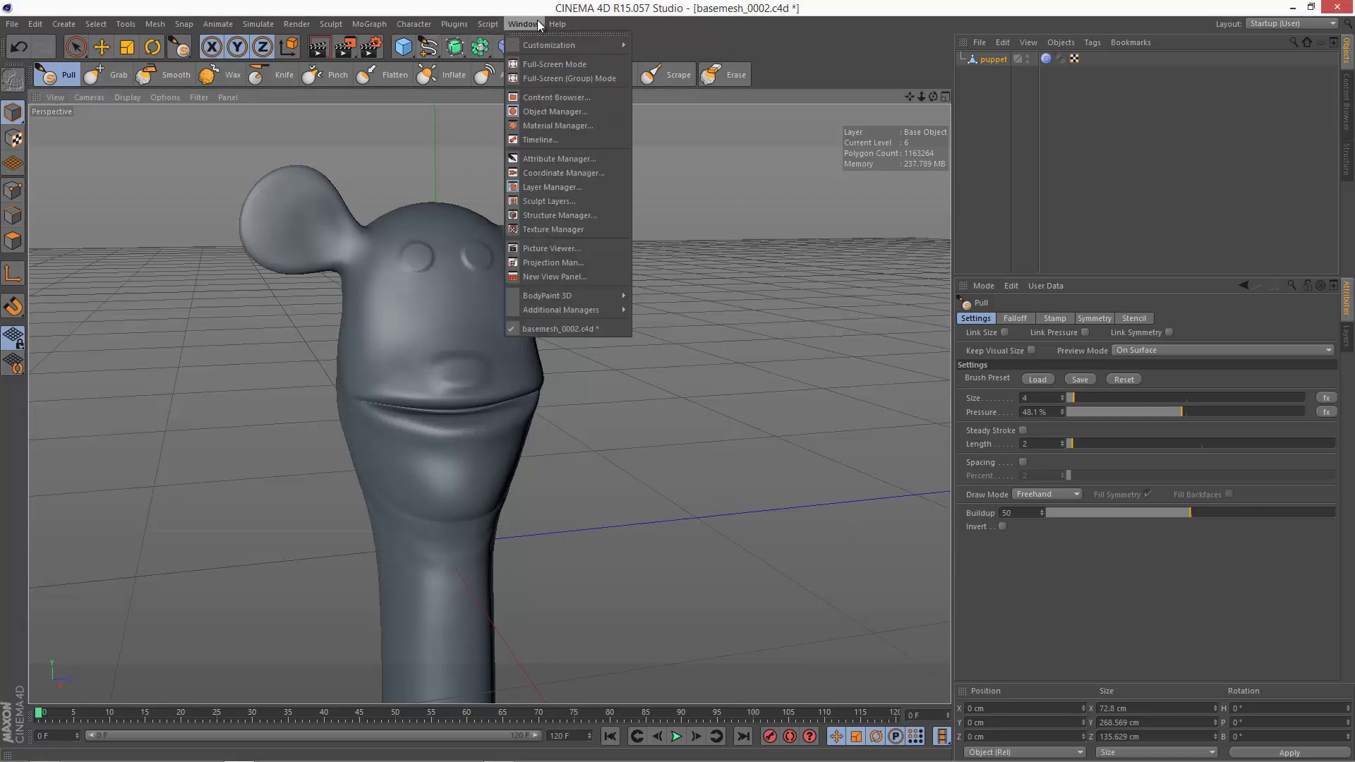
{"action": "left_click", "coordinate": [555, 201]}
{"action": "left_click_drag", "start_coordinate": [593, 130], "coordinate": [654, 134]}
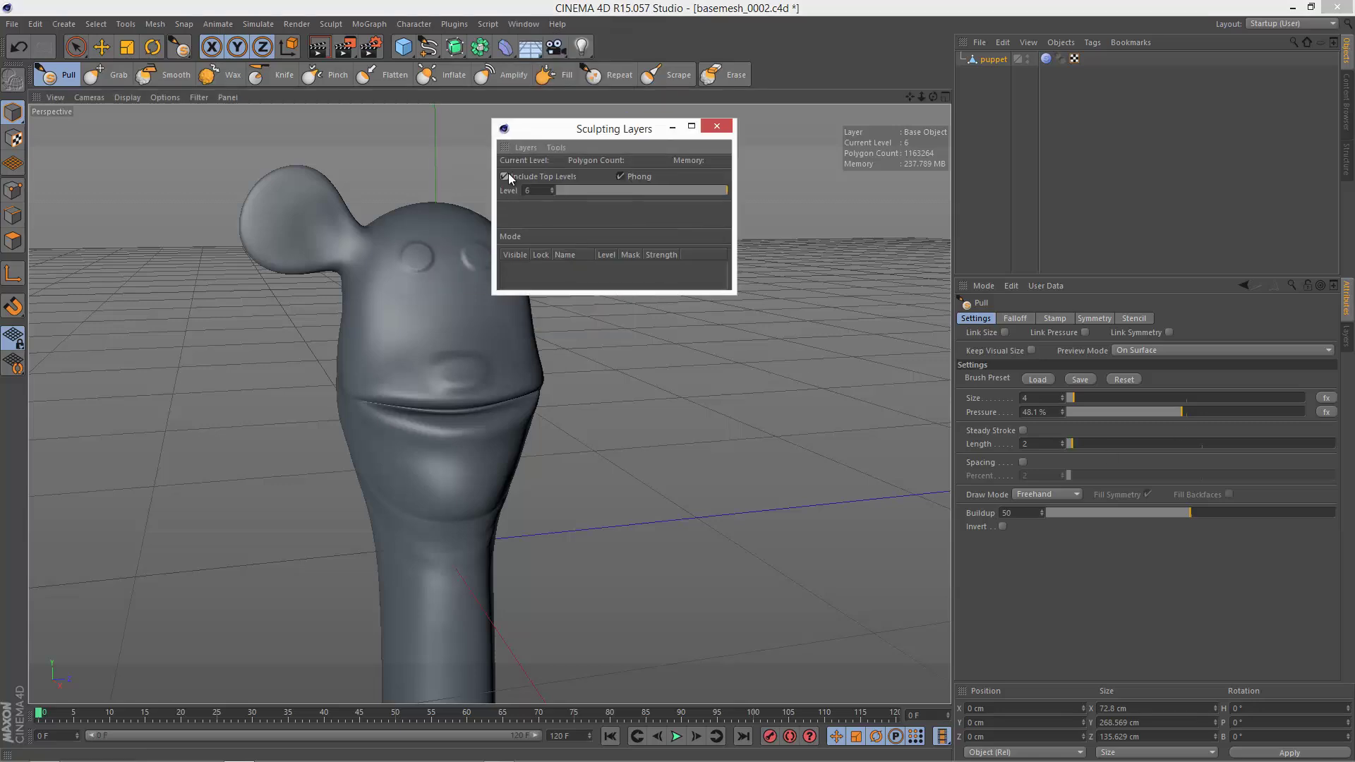
{"action": "left_click_drag", "start_coordinate": [506, 147], "coordinate": [974, 274]}
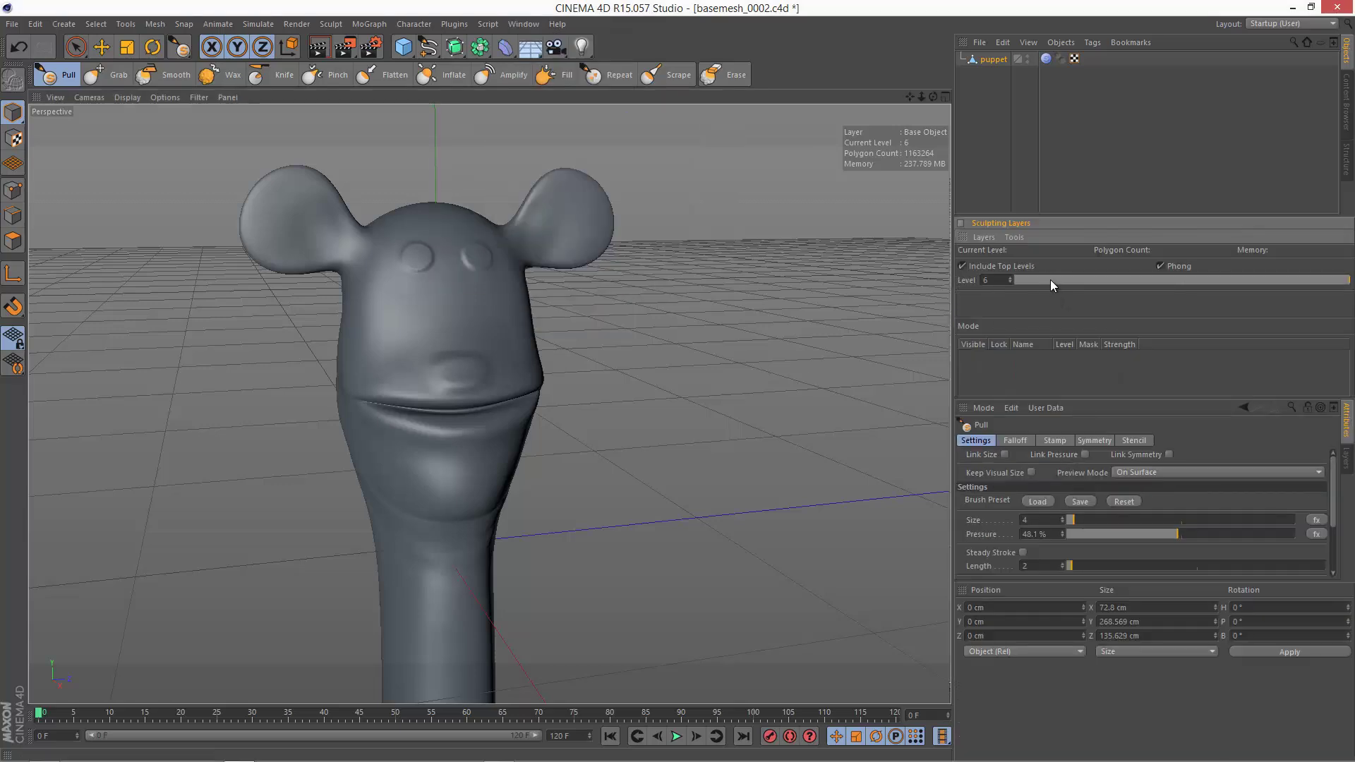
{"action": "left_click_drag", "start_coordinate": [1034, 398], "coordinate": [1034, 479]}
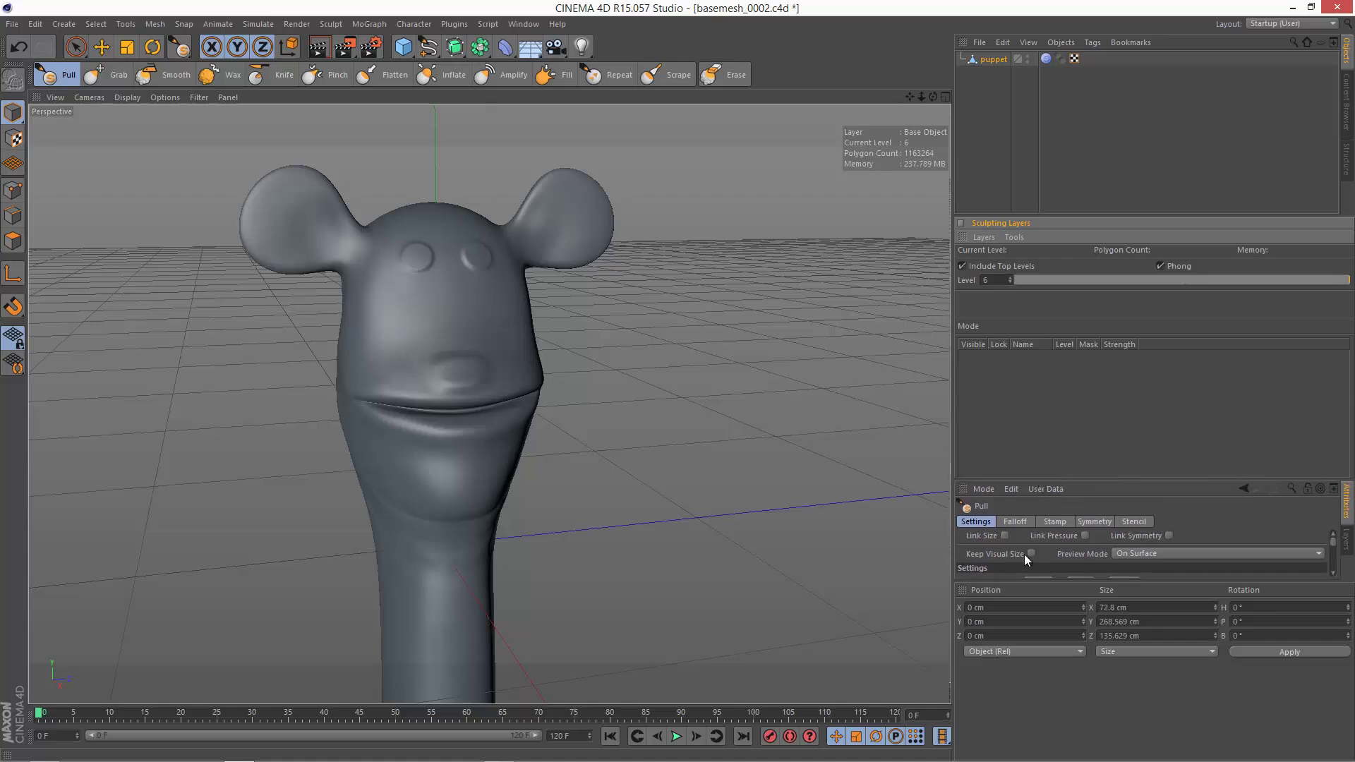
{"action": "left_click_drag", "start_coordinate": [1019, 580], "coordinate": [1059, 684]}
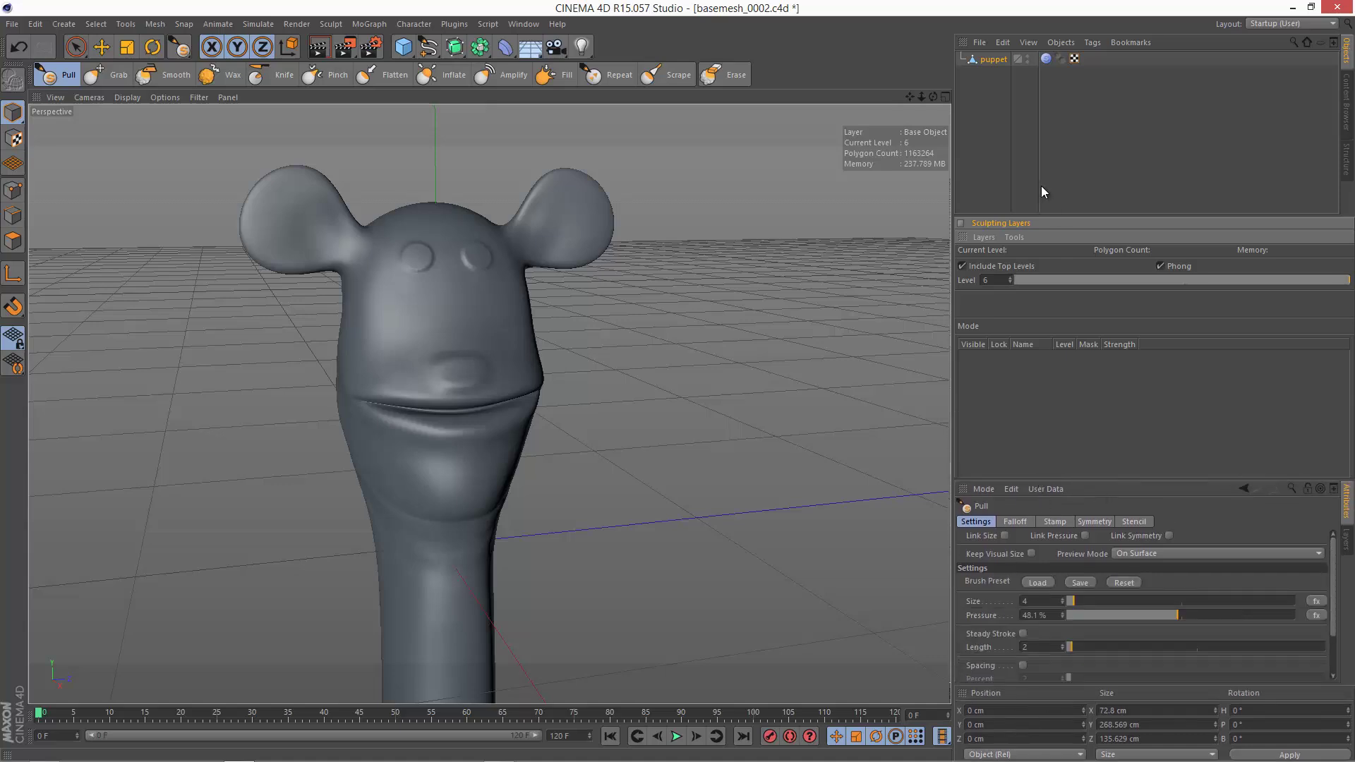
{"action": "left_click_drag", "start_coordinate": [1041, 215], "coordinate": [1041, 161]}
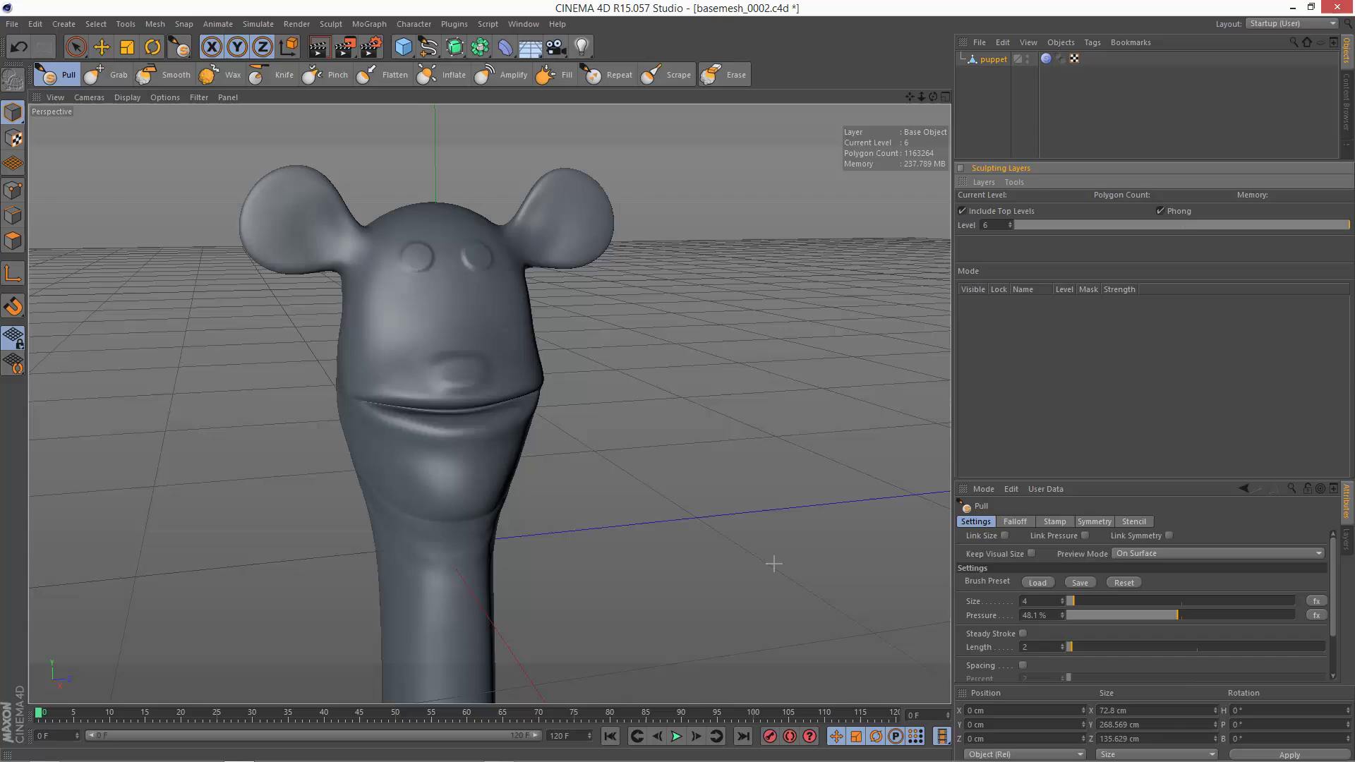
- Add a new sculpt layer above the base object and rename it leather
{"action": "left_click", "coordinate": [985, 182]}
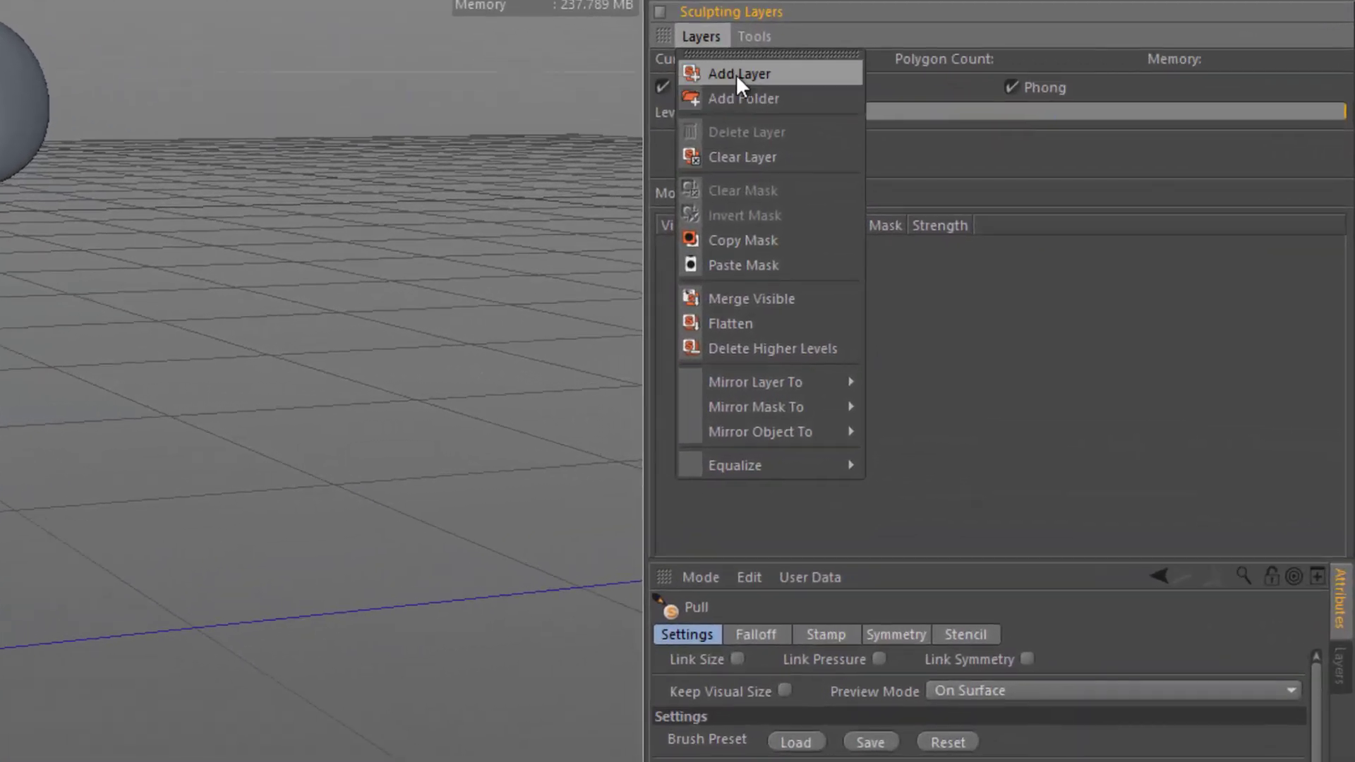
{"action": "left_click", "coordinate": [970, 186]}
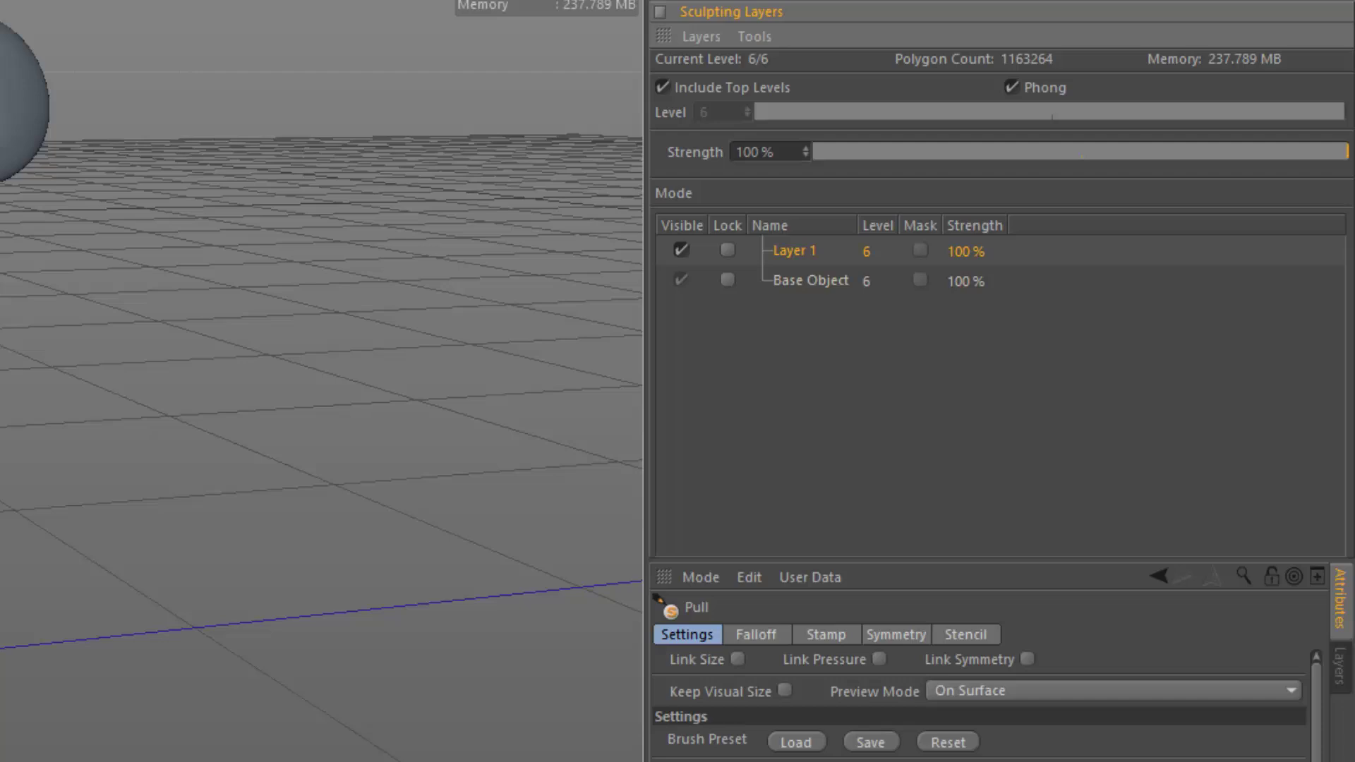
{"action": "double_click", "coordinate": [803, 250]}
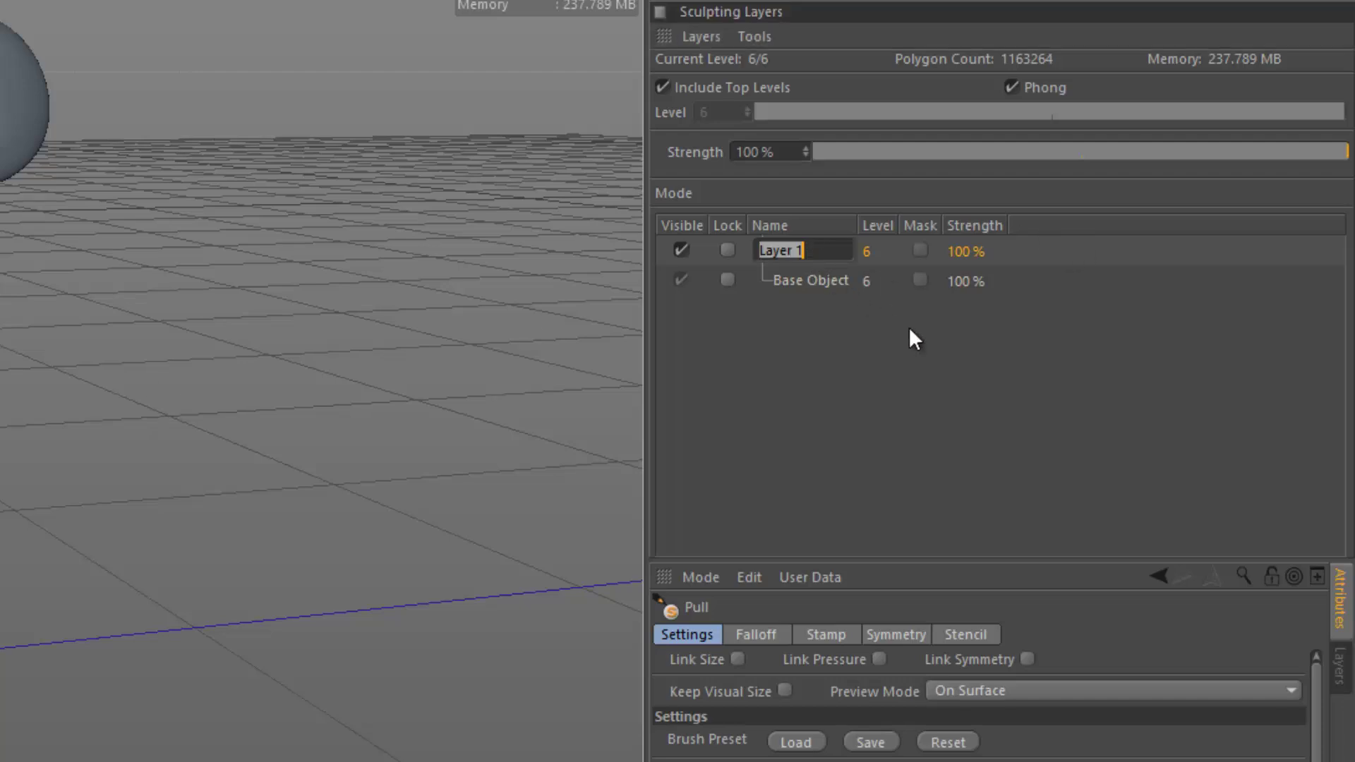
{"action": "type", "text": "leather"}
{"action": "key", "text": "Return"}
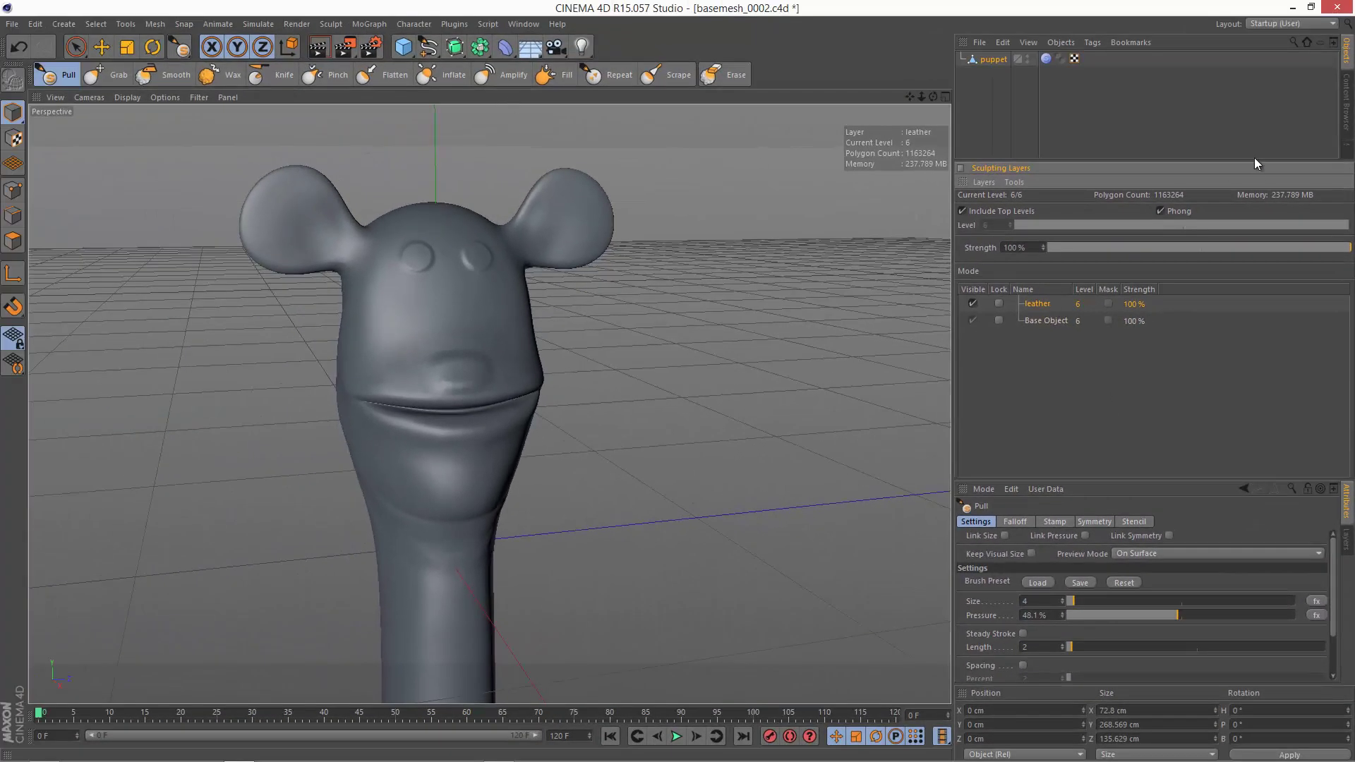
- Load the elefant skin_01 brush preset from the Organic folder of the Sculpting library's Sculpt Brush Presets
{"action": "left_click", "coordinate": [1346, 105]}
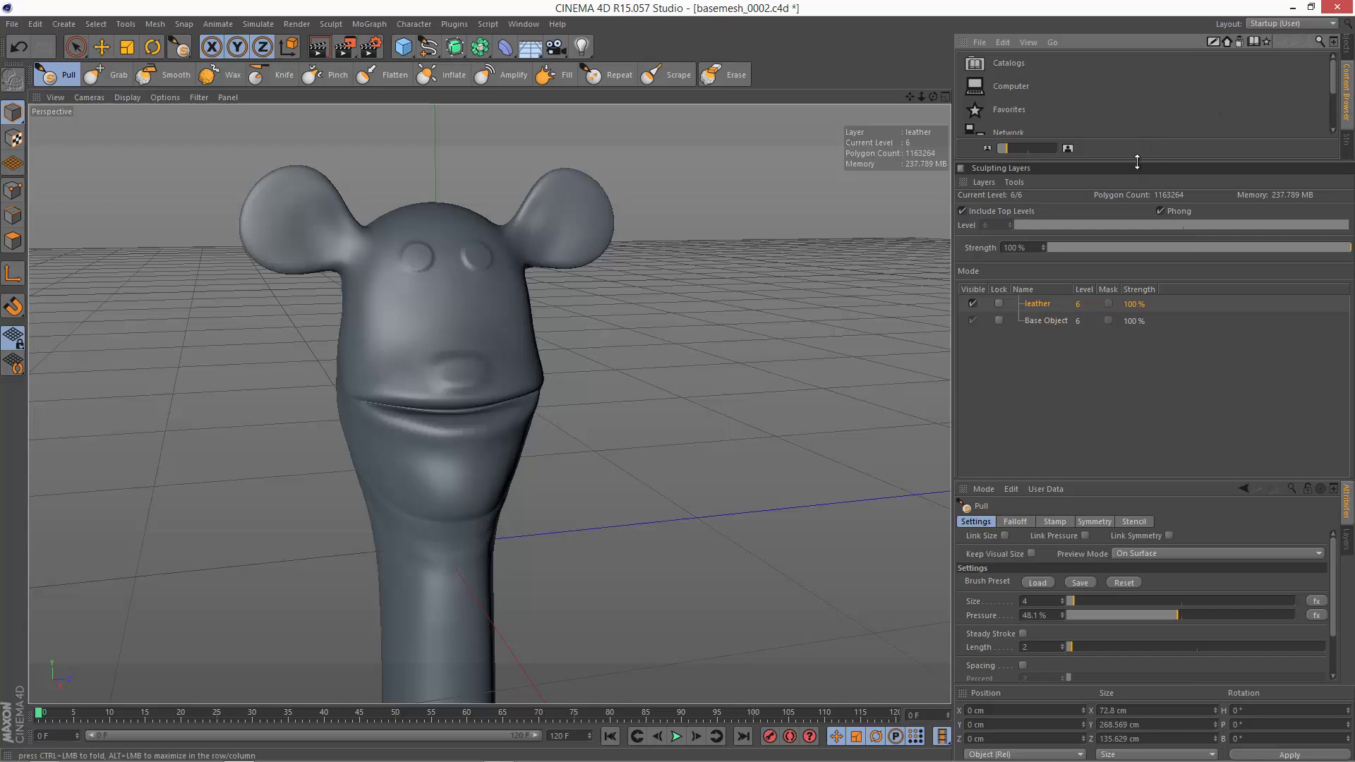
{"action": "left_click_drag", "start_coordinate": [1142, 161], "coordinate": [1143, 262]}
{"action": "double_click", "coordinate": [1007, 159]}
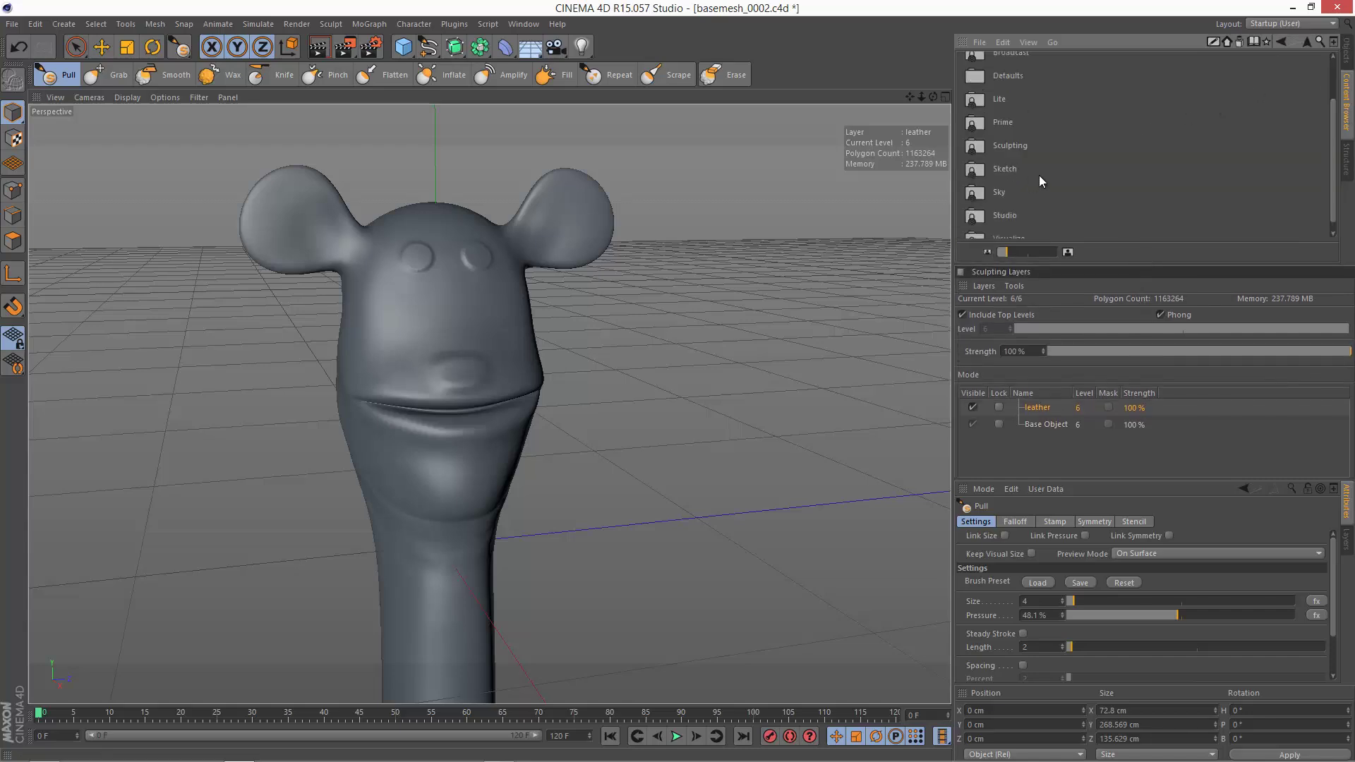
{"action": "double_click", "coordinate": [1022, 149]}
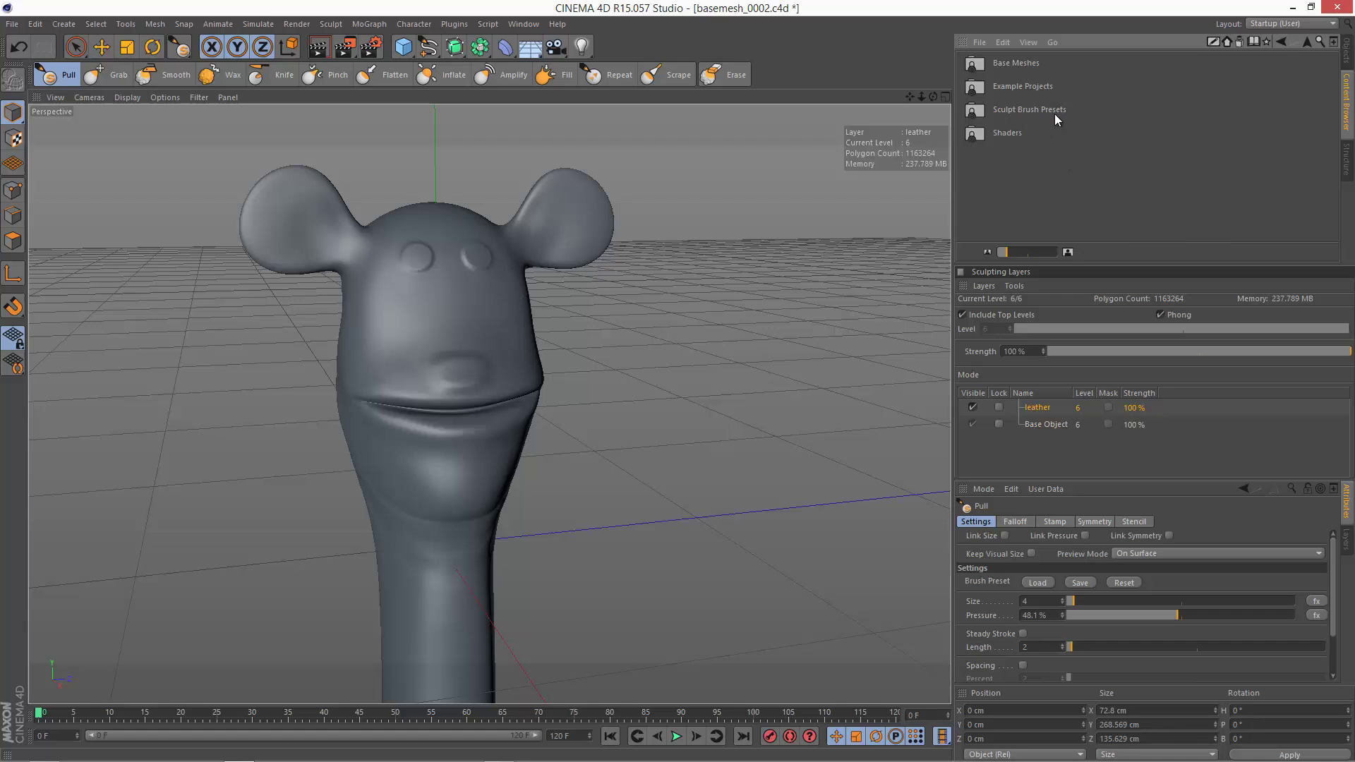
{"action": "double_click", "coordinate": [1055, 113]}
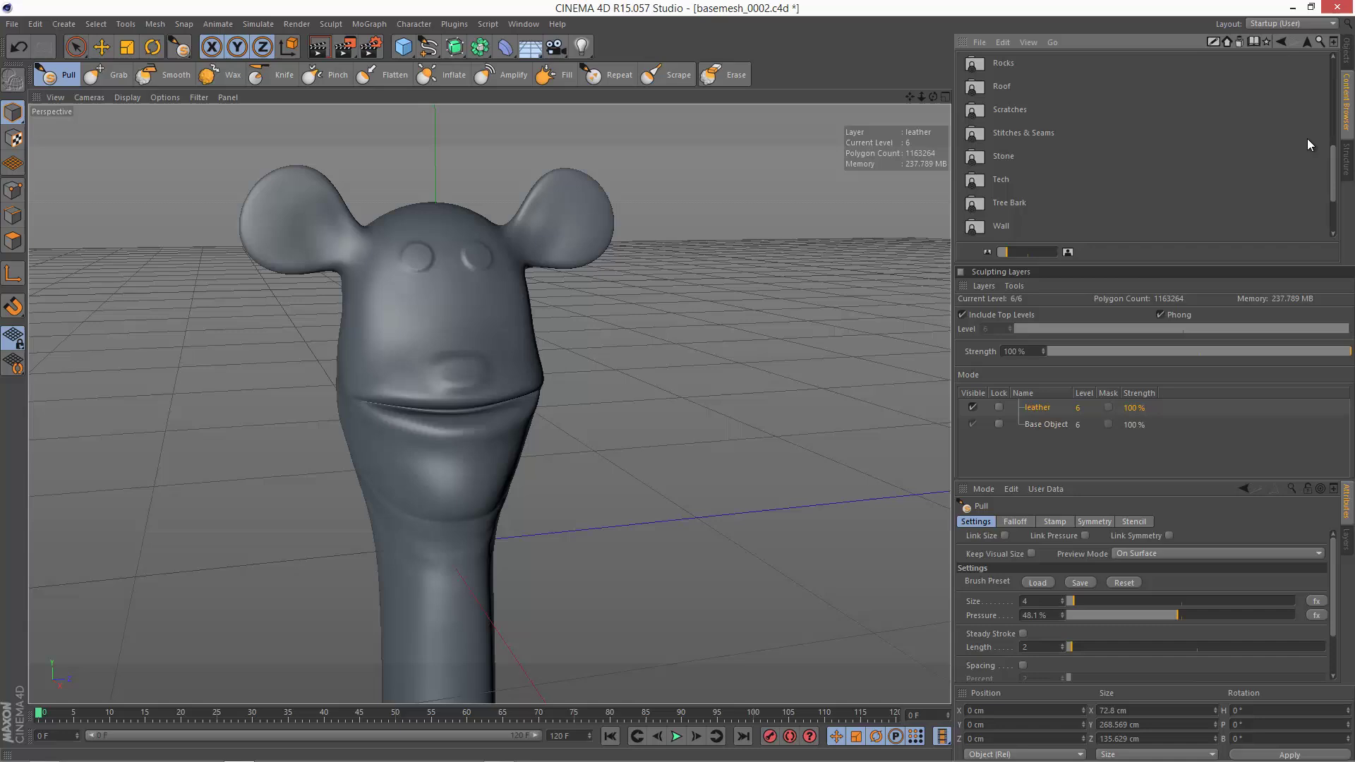
{"action": "left_click_drag", "start_coordinate": [1332, 156], "coordinate": [1325, 108]}
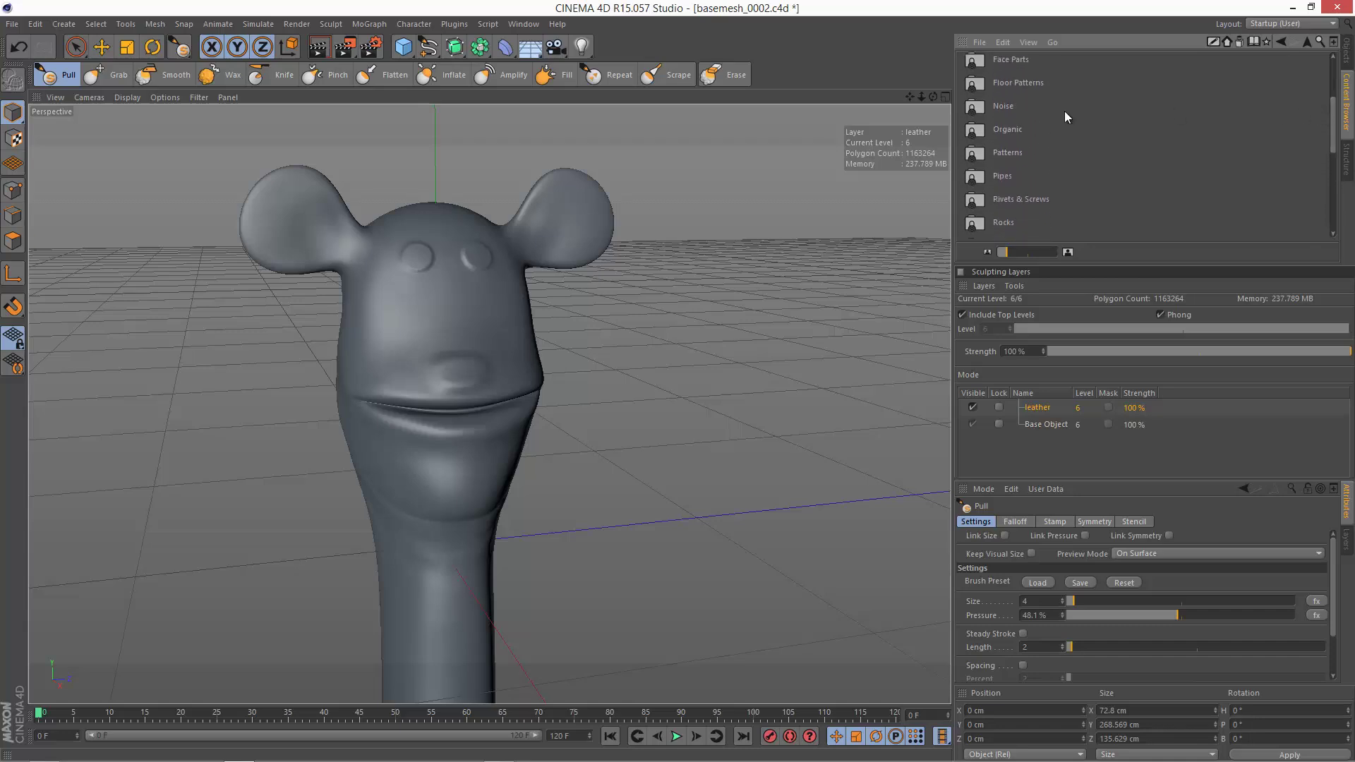
{"action": "double_click", "coordinate": [1014, 130]}
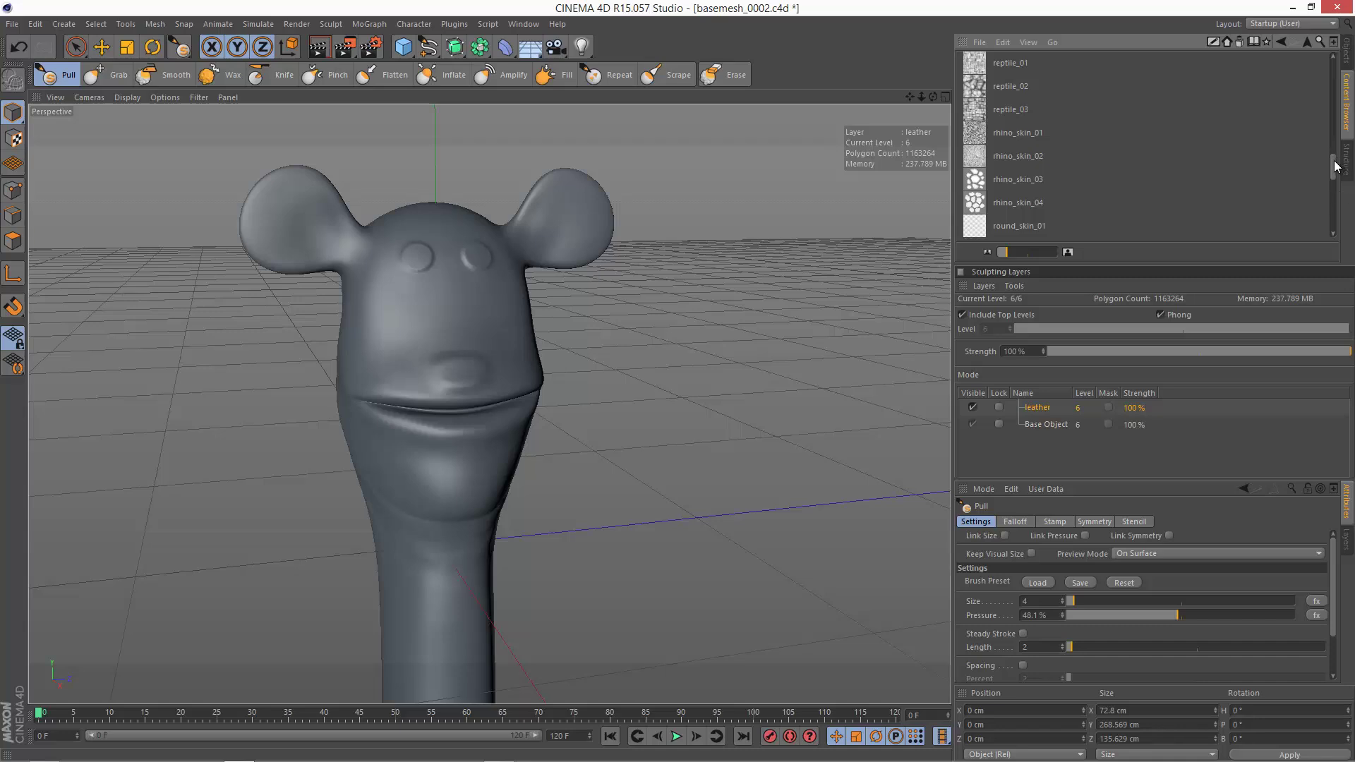
{"action": "left_click_drag", "start_coordinate": [1334, 165], "coordinate": [1316, 110]}
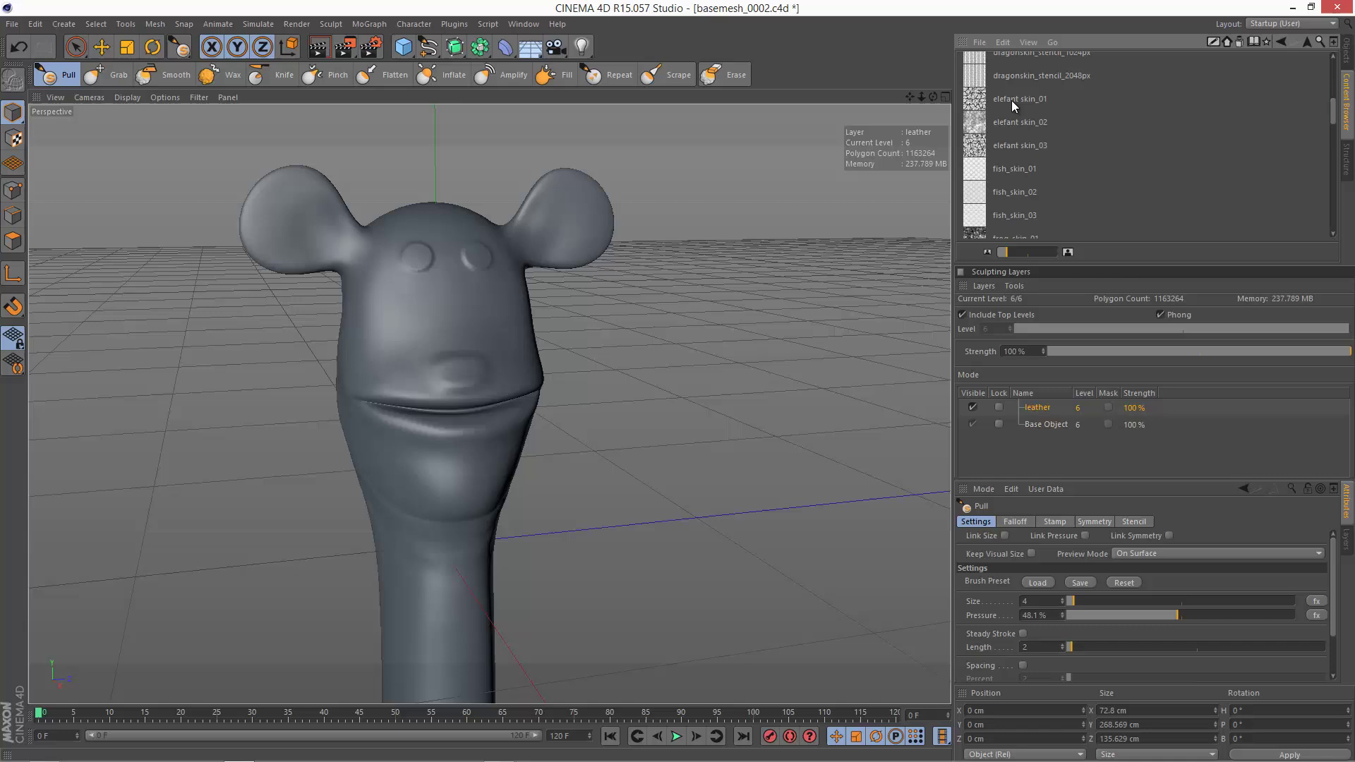
{"action": "double_click", "coordinate": [970, 101]}
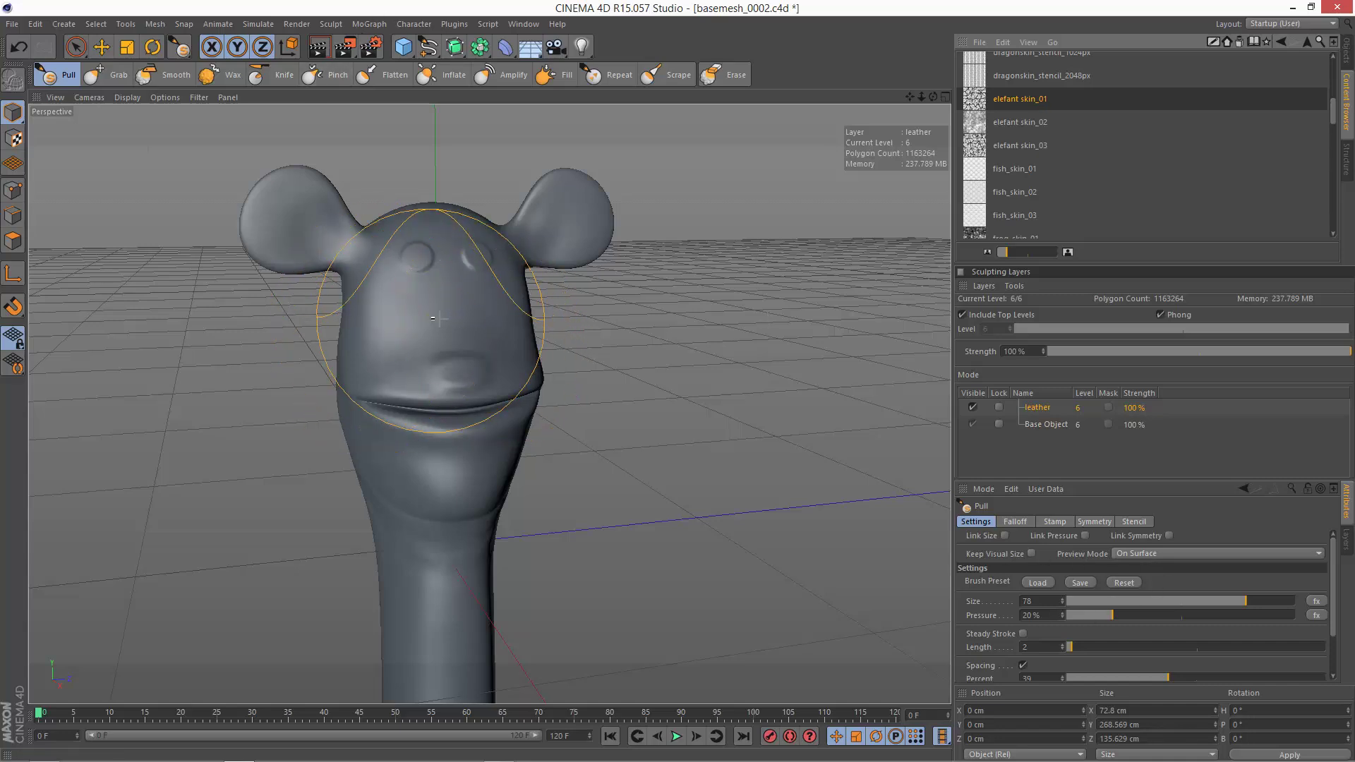
- Set the Pull brush size to 32 and paint elephant skin texture onto the puppet's face and chin
{"action": "left_click", "coordinate": [1139, 601]}
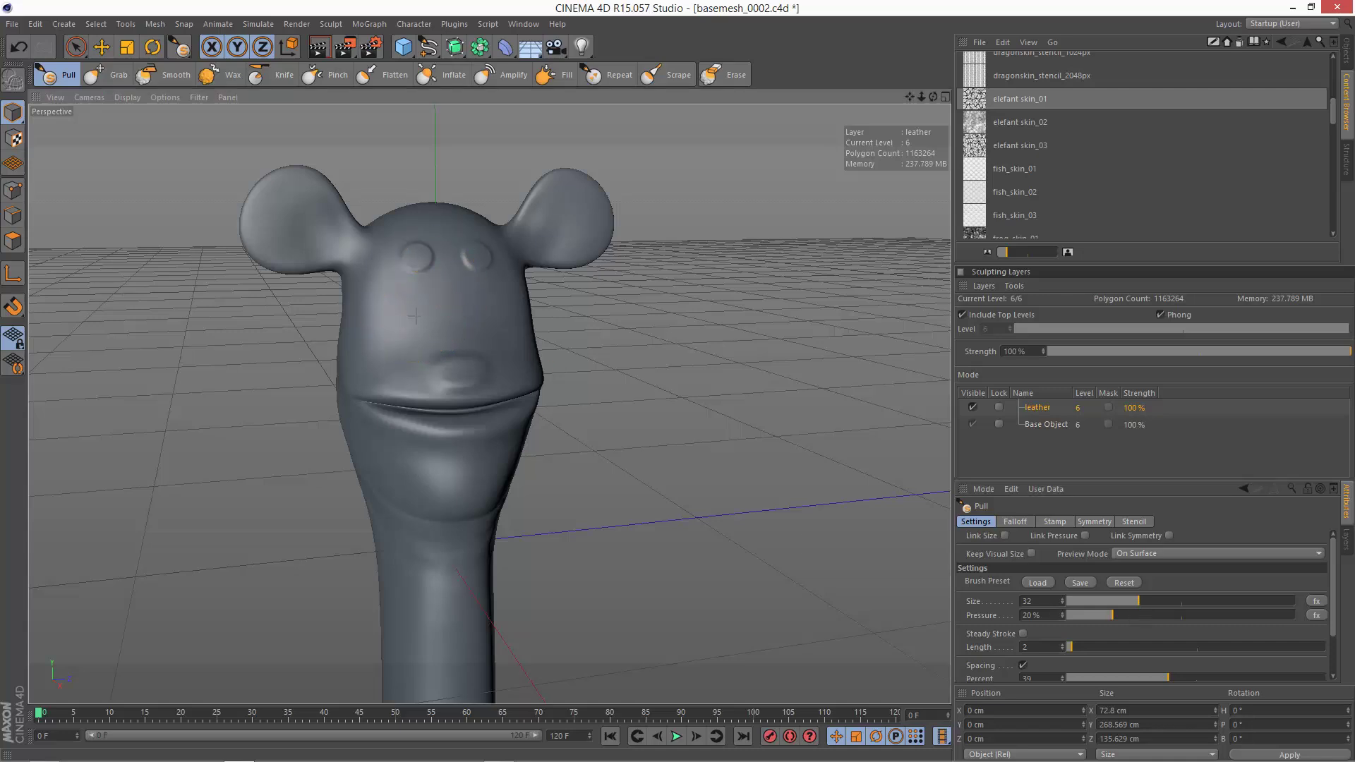
{"action": "left_click_drag", "start_coordinate": [440, 303], "coordinate": [401, 323]}
{"action": "mouse_move", "coordinate": [376, 437]}
{"action": "left_mouse_down"}
{"action": "mouse_move", "coordinate": [460, 496]}
{"action": "mouse_move", "coordinate": [487, 457]}
{"action": "mouse_move", "coordinate": [403, 464]}
{"action": "left_mouse_up"}
{"action": "key", "text": "ctrl+z"}
- Erase the skin texture around the eyes, nose and mouth line using the Erase brush at size 13
{"action": "left_click", "coordinate": [734, 75]}
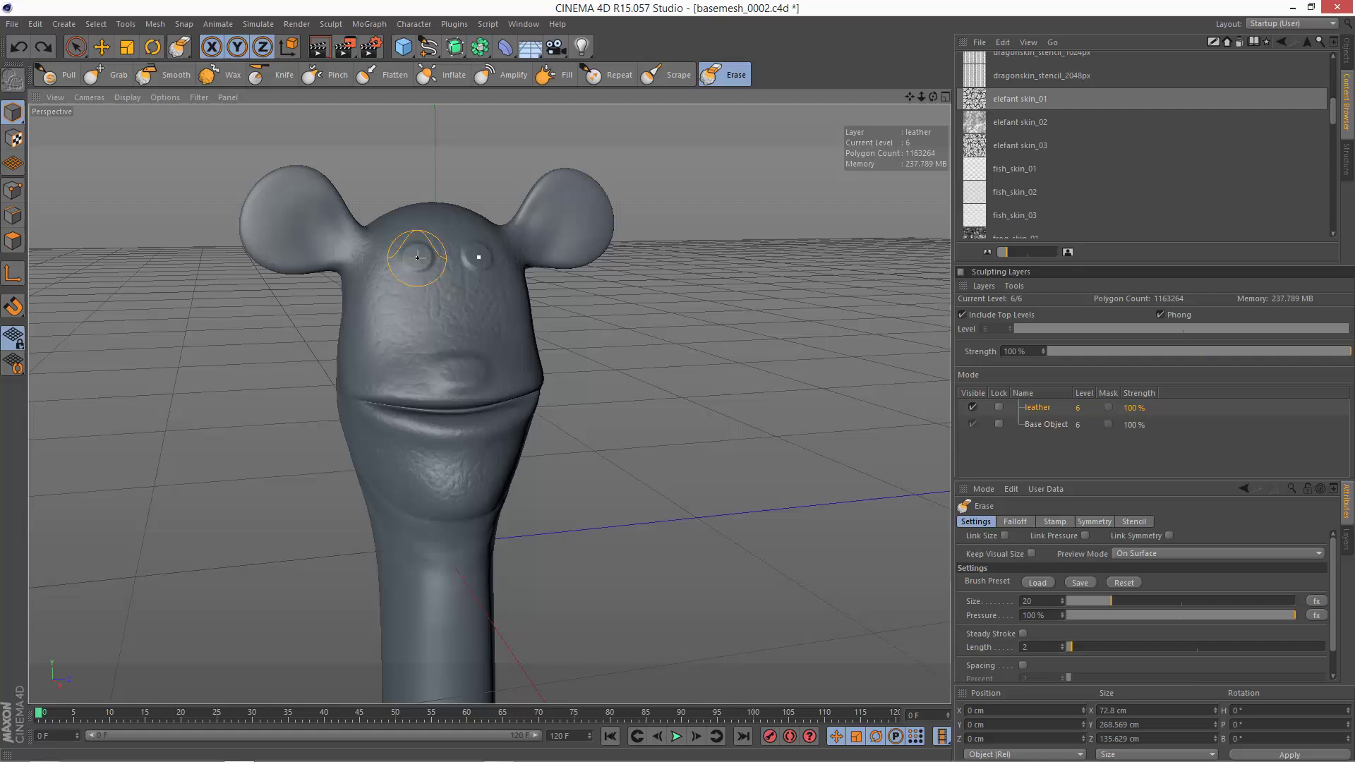
{"action": "left_click", "coordinate": [1095, 601]}
{"action": "left_click_drag", "start_coordinate": [418, 257], "coordinate": [425, 253]}
{"action": "mouse_move", "coordinate": [453, 377]}
{"action": "left_mouse_down"}
{"action": "mouse_move", "coordinate": [477, 368]}
{"action": "mouse_move", "coordinate": [469, 377]}
{"action": "left_mouse_up"}
{"action": "mouse_move", "coordinate": [373, 410]}
{"action": "left_mouse_down"}
{"action": "mouse_move", "coordinate": [473, 430]}
{"action": "mouse_move", "coordinate": [444, 404]}
{"action": "mouse_move", "coordinate": [528, 393]}
{"action": "left_mouse_up"}
- Set the leather layer's strength to 55 % and check its effect on the face
{"action": "left_click", "coordinate": [1192, 351]}
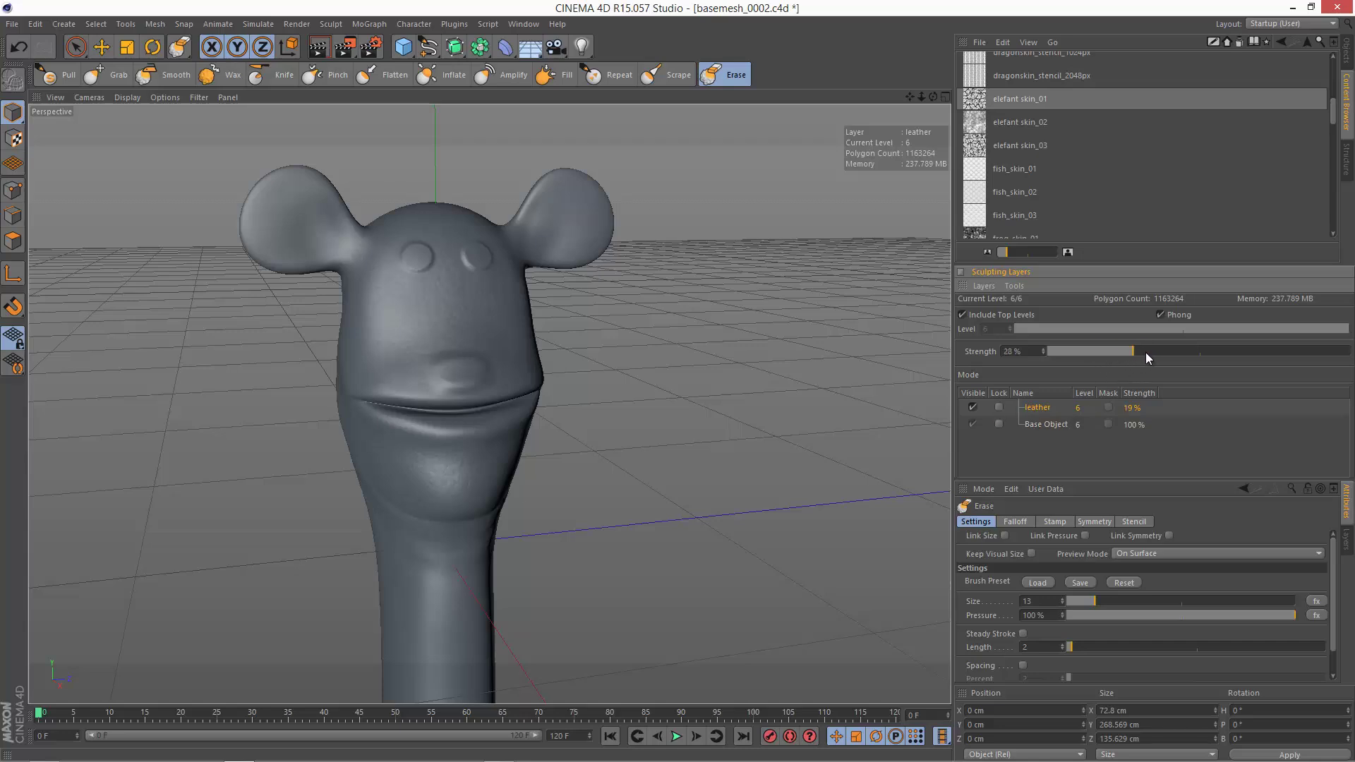
{"action": "left_click", "coordinate": [1166, 351]}
{"action": "left_click", "coordinate": [973, 407]}
- Try a stroke on the ear with the leather layer locked, and unlock the layer again
{"action": "left_click", "coordinate": [291, 215]}
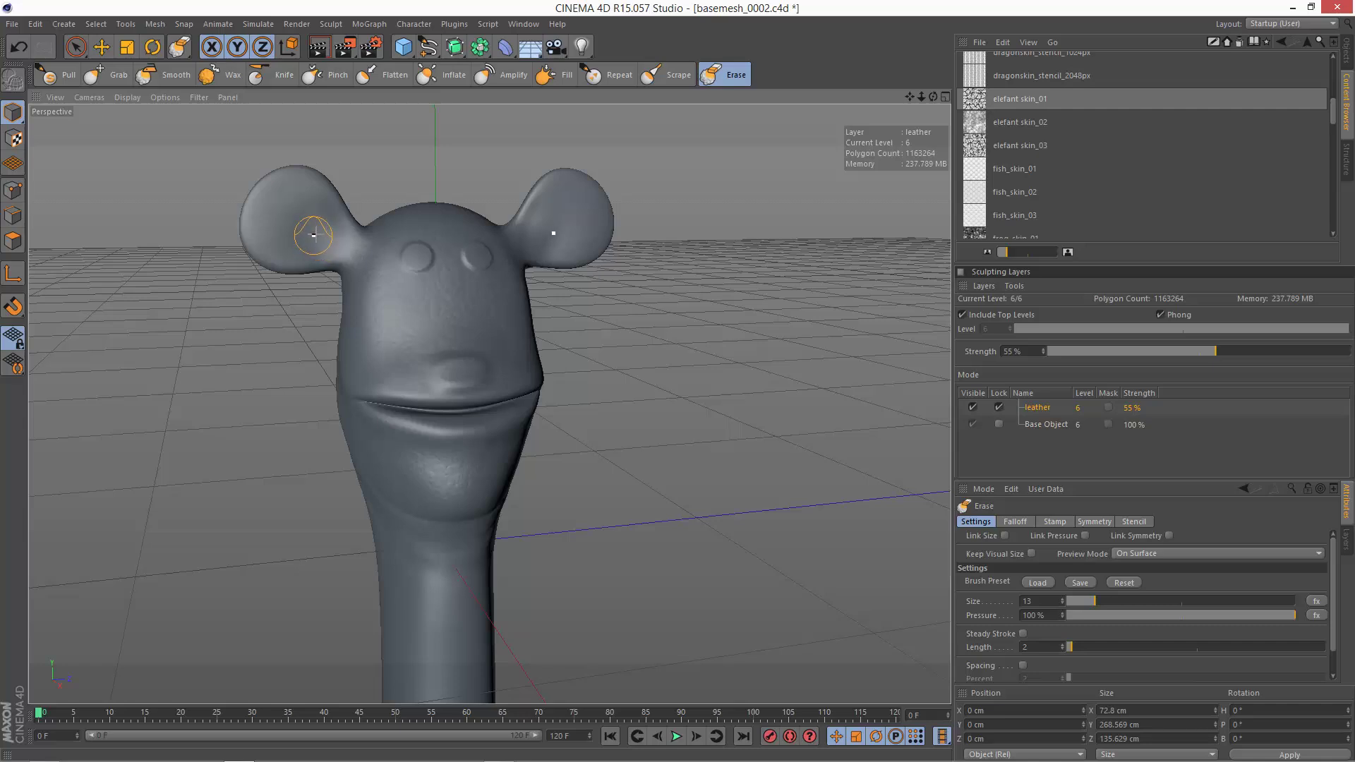
{"action": "left_click", "coordinate": [999, 407]}
{"action": "key", "text": "space"}
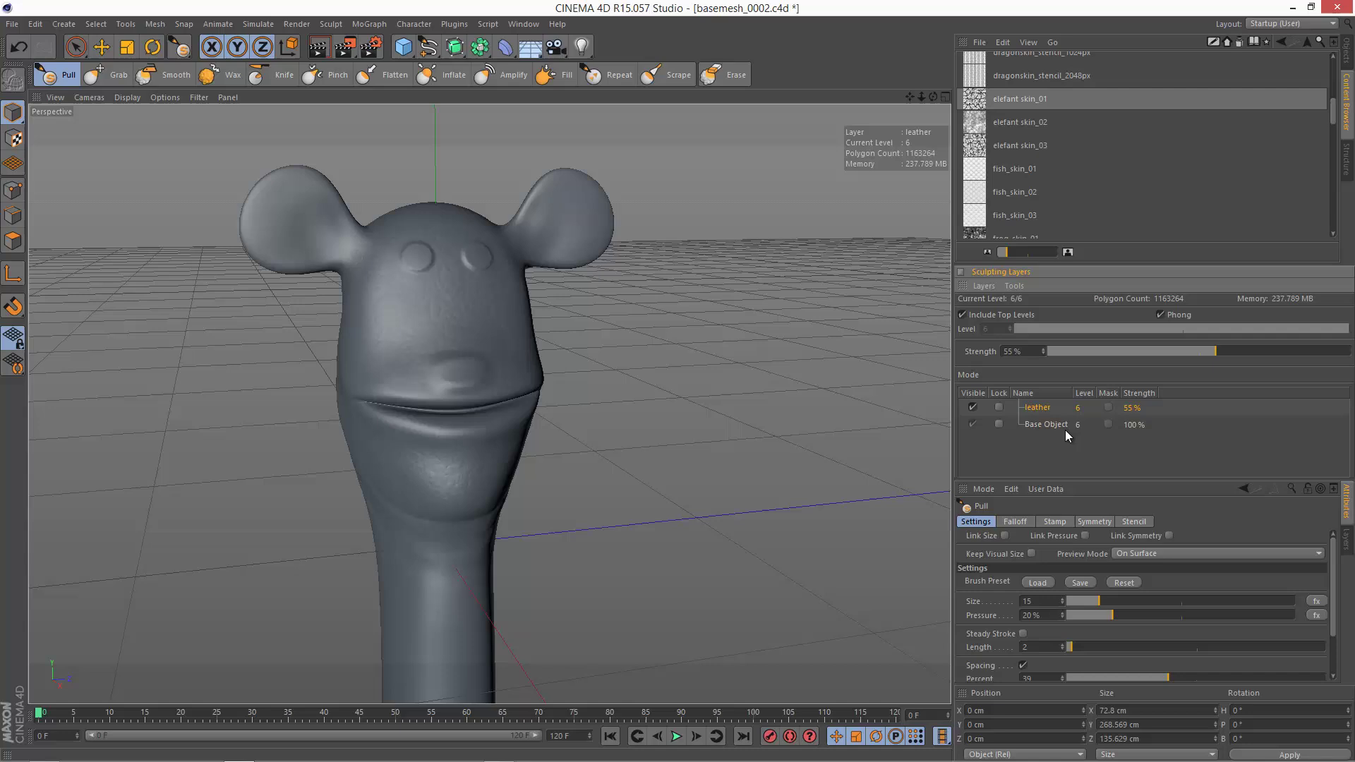
- Add another sculpt layer above leather and rename it skindetail2
{"action": "left_click", "coordinate": [984, 285]}
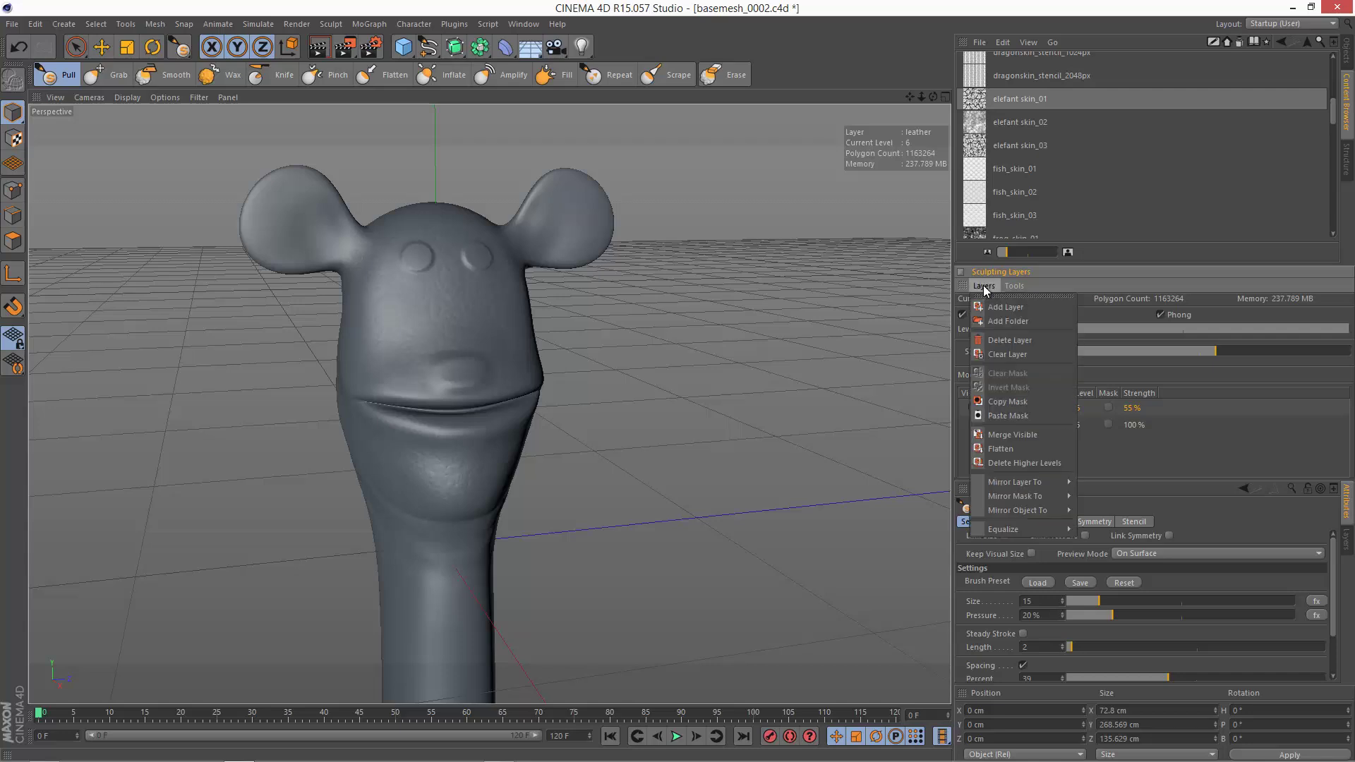
{"action": "left_click", "coordinate": [1006, 312]}
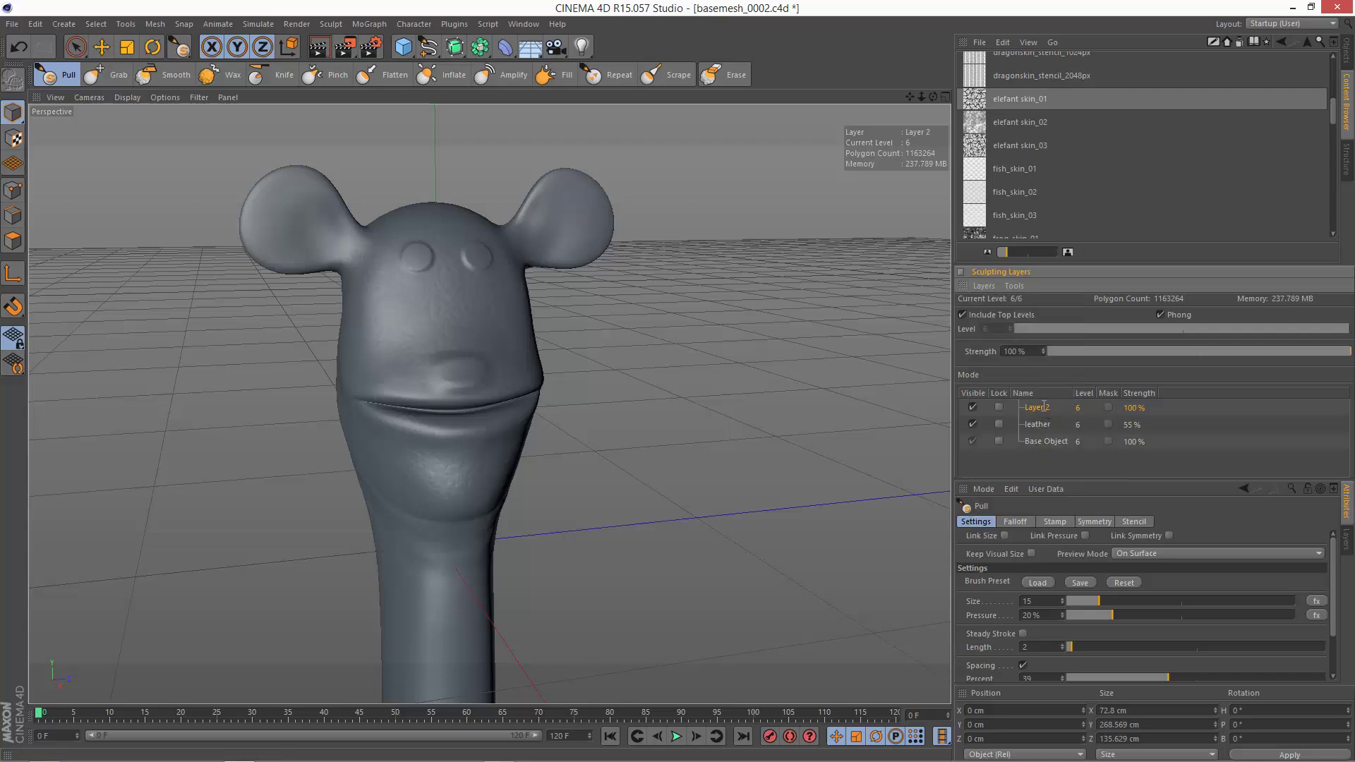
{"action": "double_click", "coordinate": [1044, 407]}
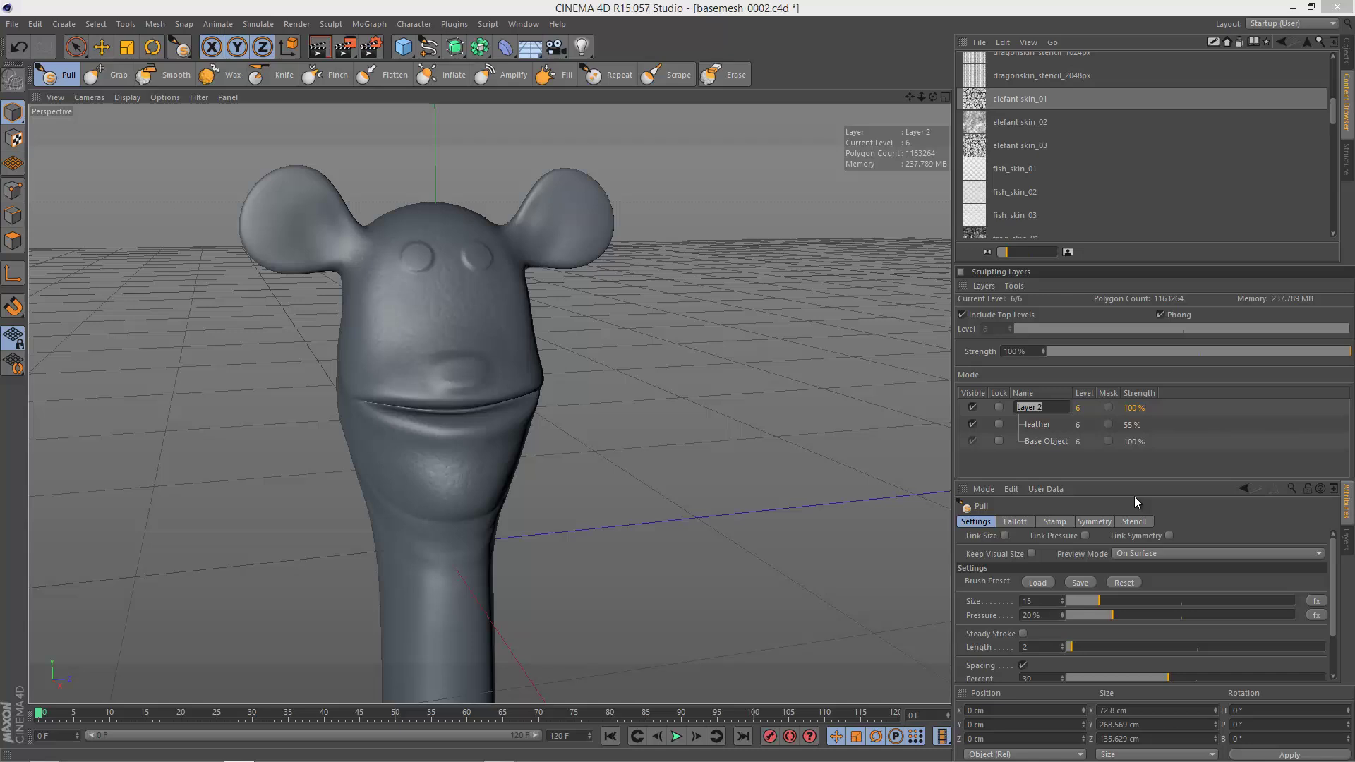
{"action": "type", "text": "skindetail2"}
{"action": "key", "text": "Return"}
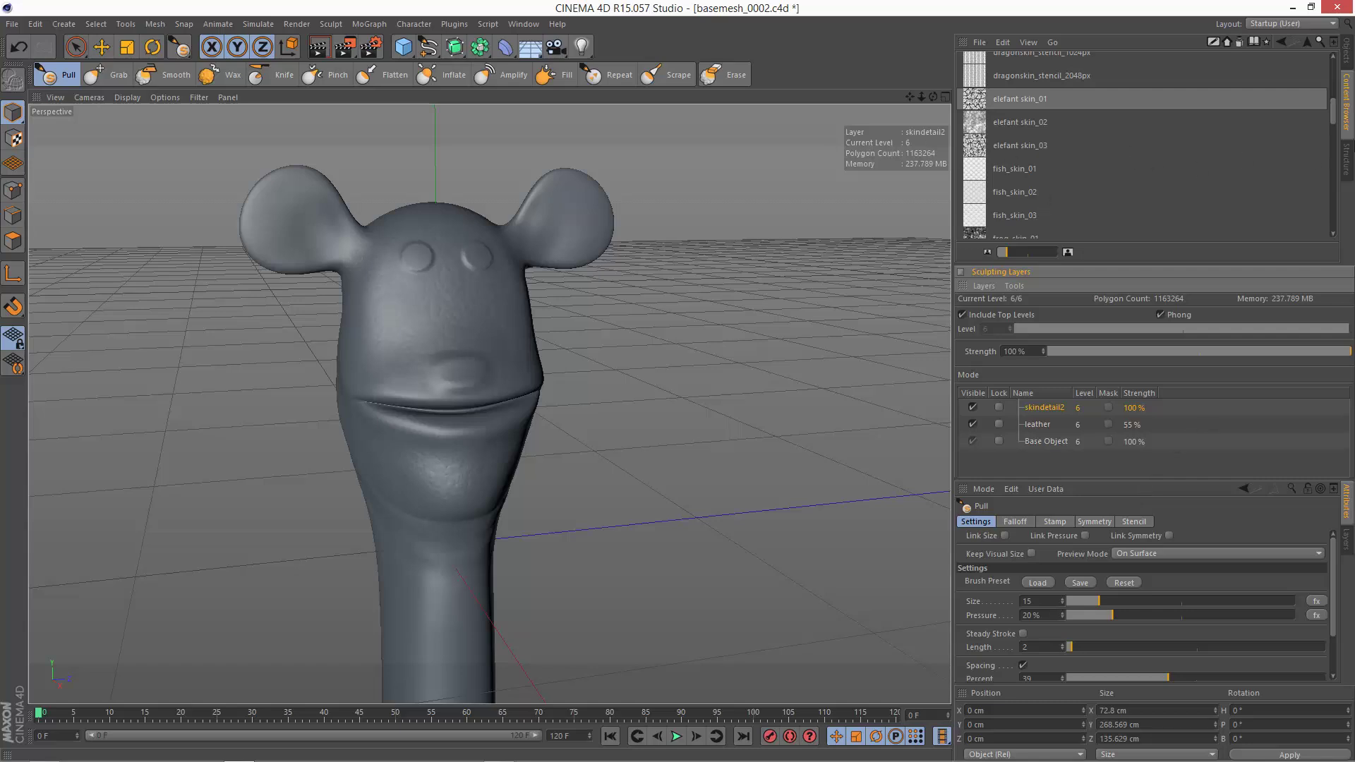
- Load the leather_02 brush preset, set its size to 26 and paint the texture onto the puppet's right ear
{"action": "left_click_drag", "start_coordinate": [1334, 113], "coordinate": [1346, 148]}
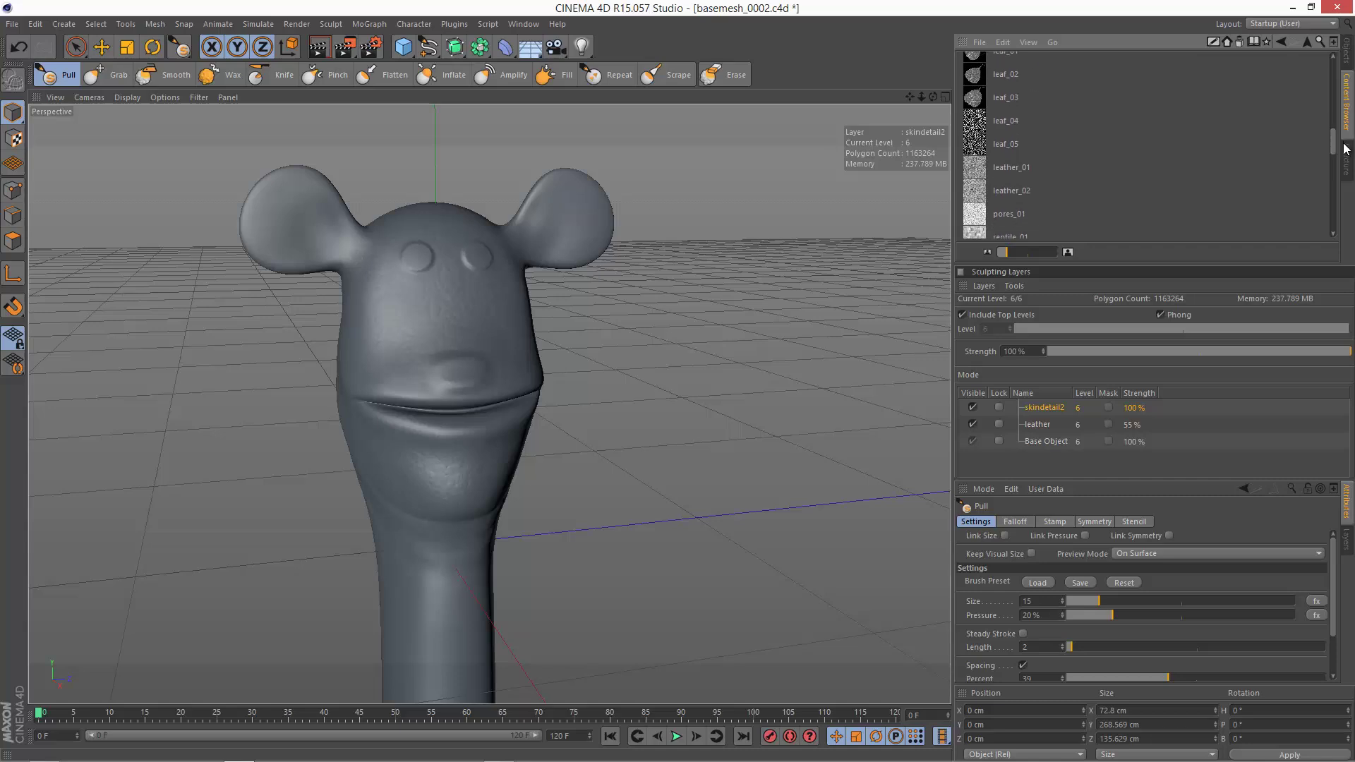
{"action": "scroll", "coordinate": [1035, 166], "scroll_direction": "down", "scroll_amount": 1}
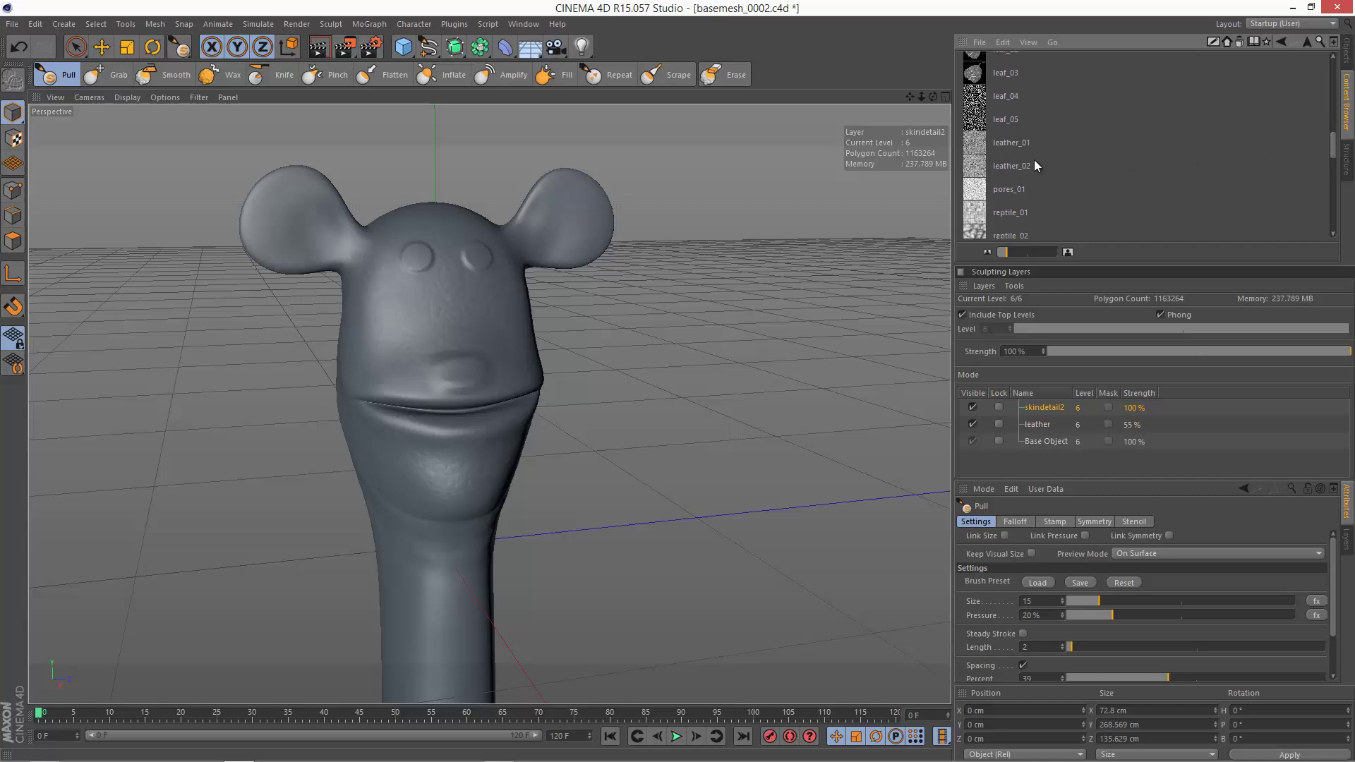
{"action": "double_click", "coordinate": [983, 166]}
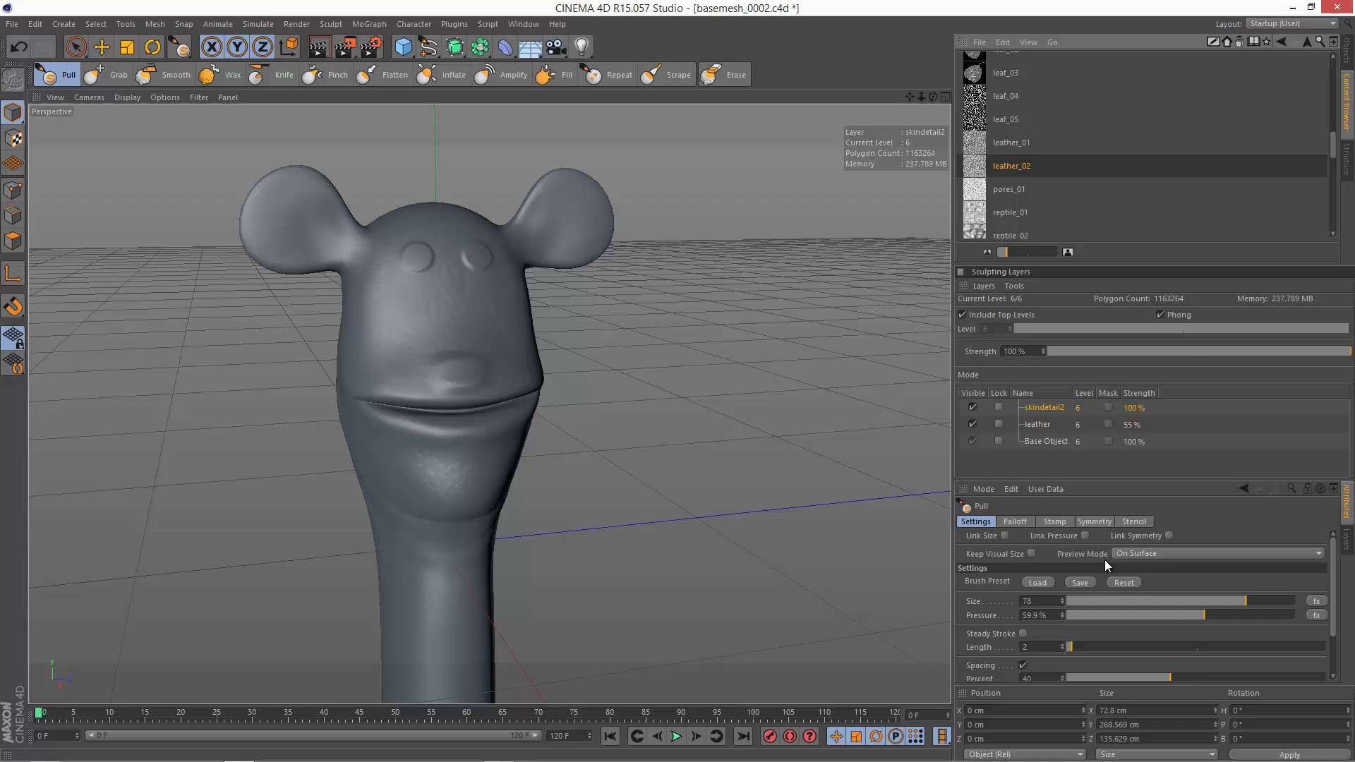
{"action": "left_click", "coordinate": [1125, 601]}
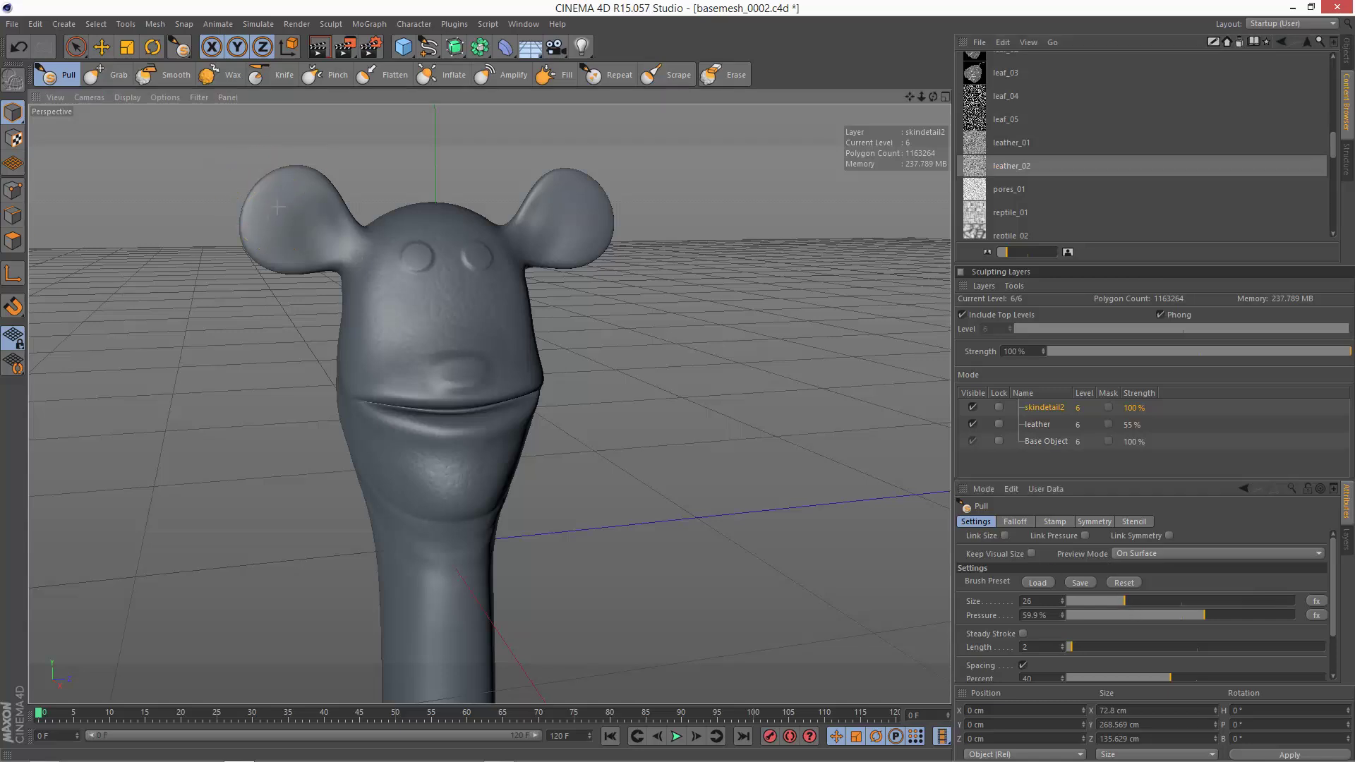
{"action": "left_click_drag", "start_coordinate": [279, 224], "coordinate": [320, 251]}
- Lock the leather and Base Object layers and paint leather texture on skindetail2 over both ears and the neck
{"action": "left_click", "coordinate": [1002, 425]}
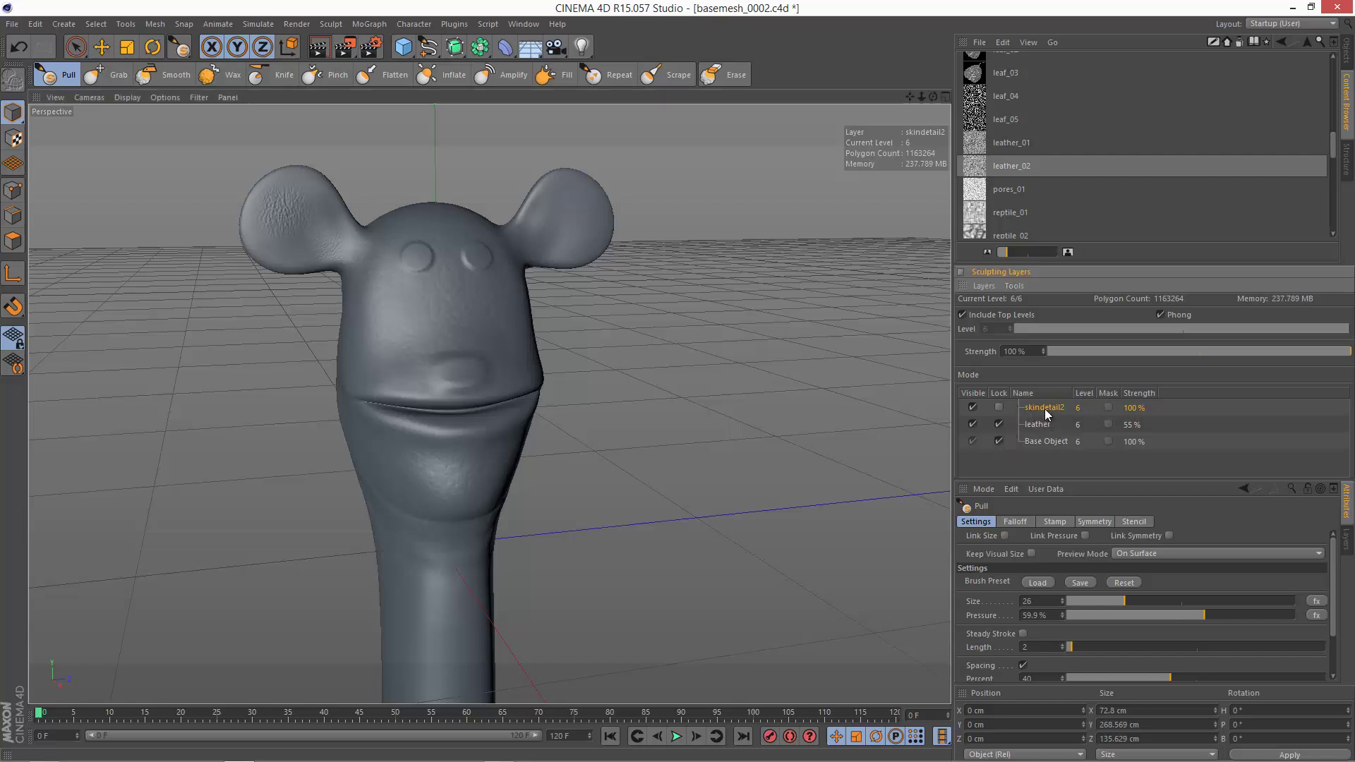
{"action": "left_click_drag", "start_coordinate": [559, 211], "coordinate": [570, 235]}
{"action": "left_click_drag", "start_coordinate": [571, 235], "coordinate": [553, 201]}
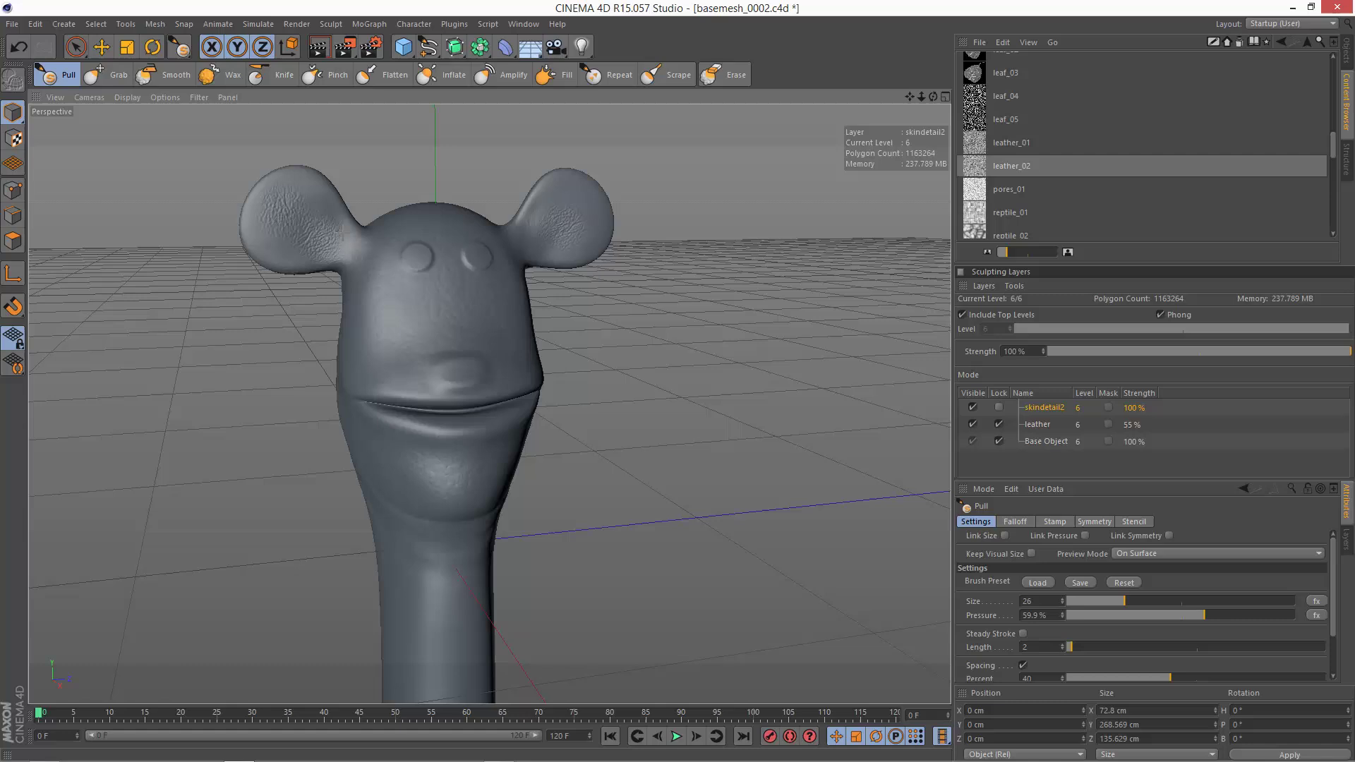
{"action": "mouse_move", "coordinate": [398, 473]}
{"action": "left_mouse_down"}
{"action": "mouse_move", "coordinate": [432, 517]}
{"action": "mouse_move", "coordinate": [419, 547]}
{"action": "left_mouse_up"}
{"action": "left_click_drag", "start_coordinate": [515, 565], "coordinate": [499, 590]}
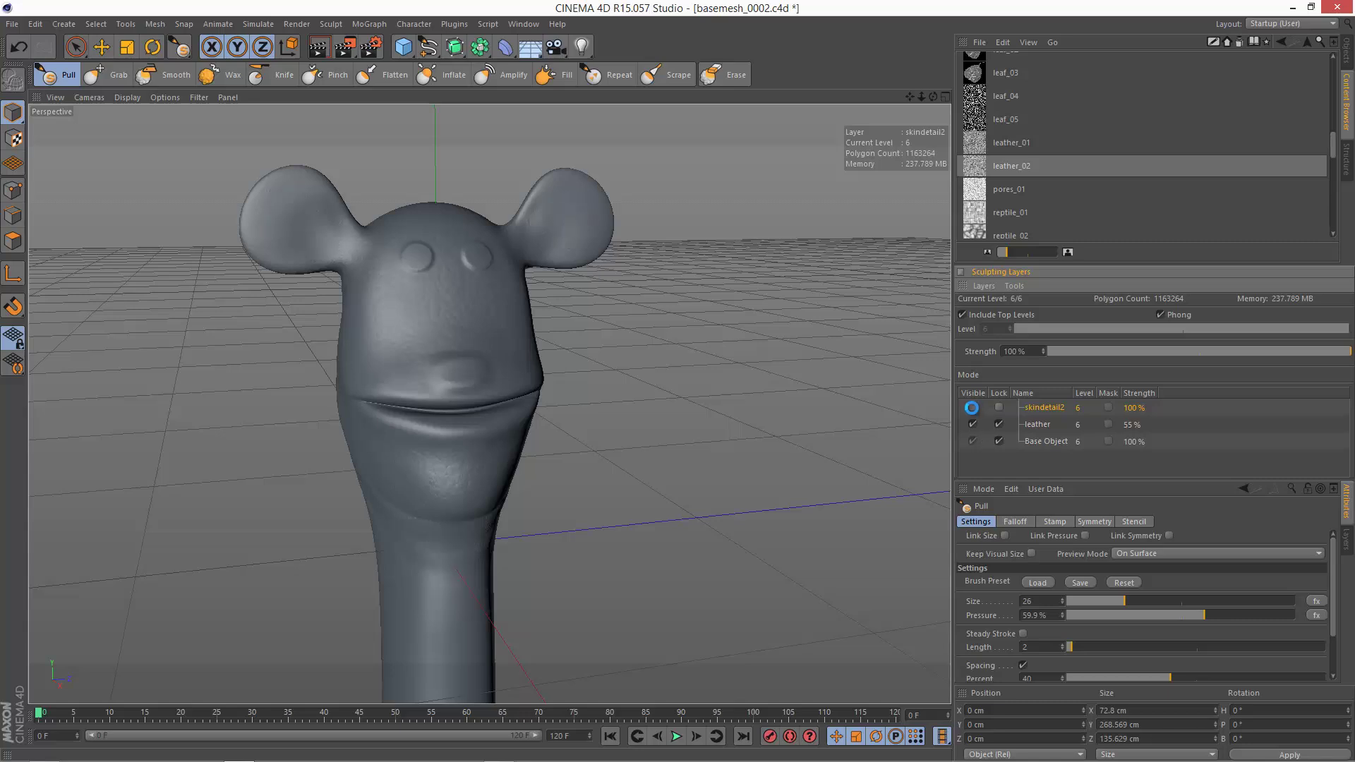
{"action": "left_click", "coordinate": [973, 423]}
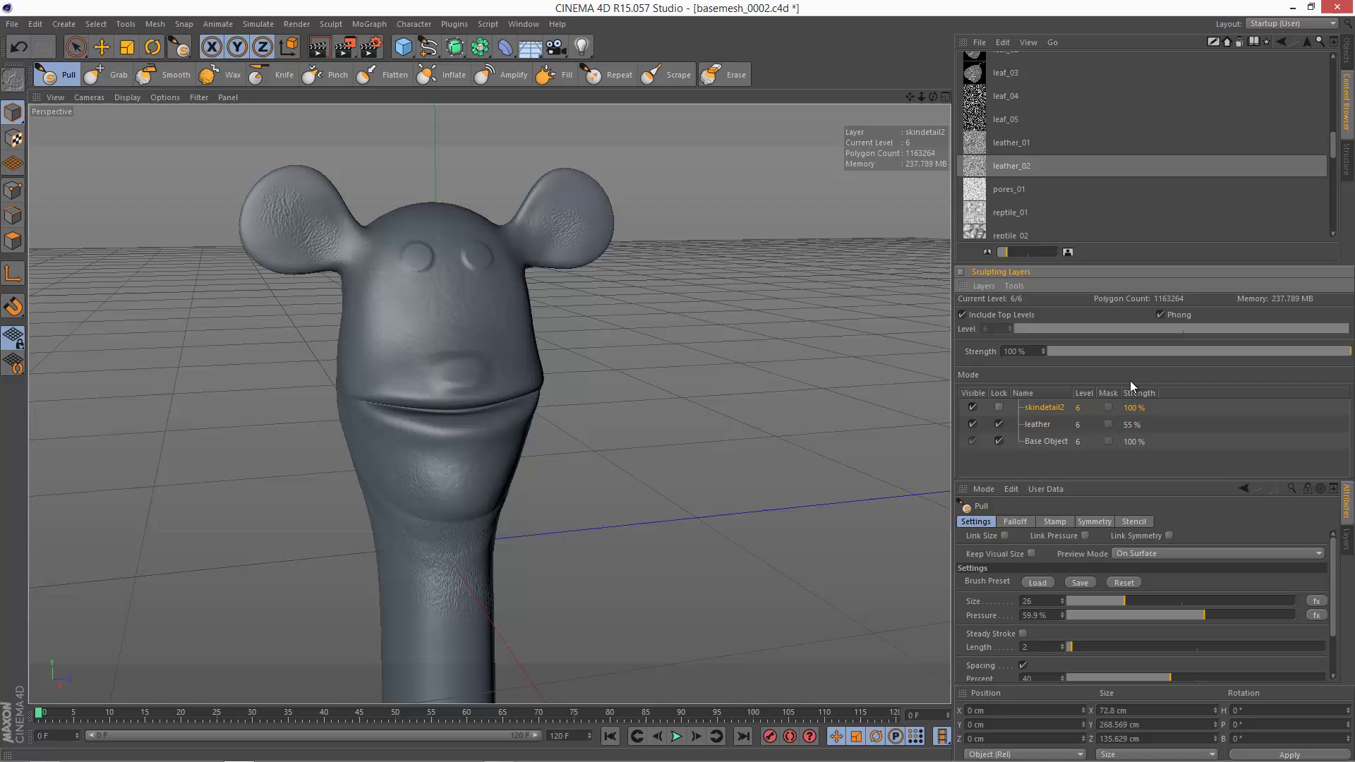
- Reduce the strength of the skindetail2 sculpt layer to 16 %
{"action": "left_click", "coordinate": [1205, 351]}
{"action": "left_click", "coordinate": [1175, 350]}
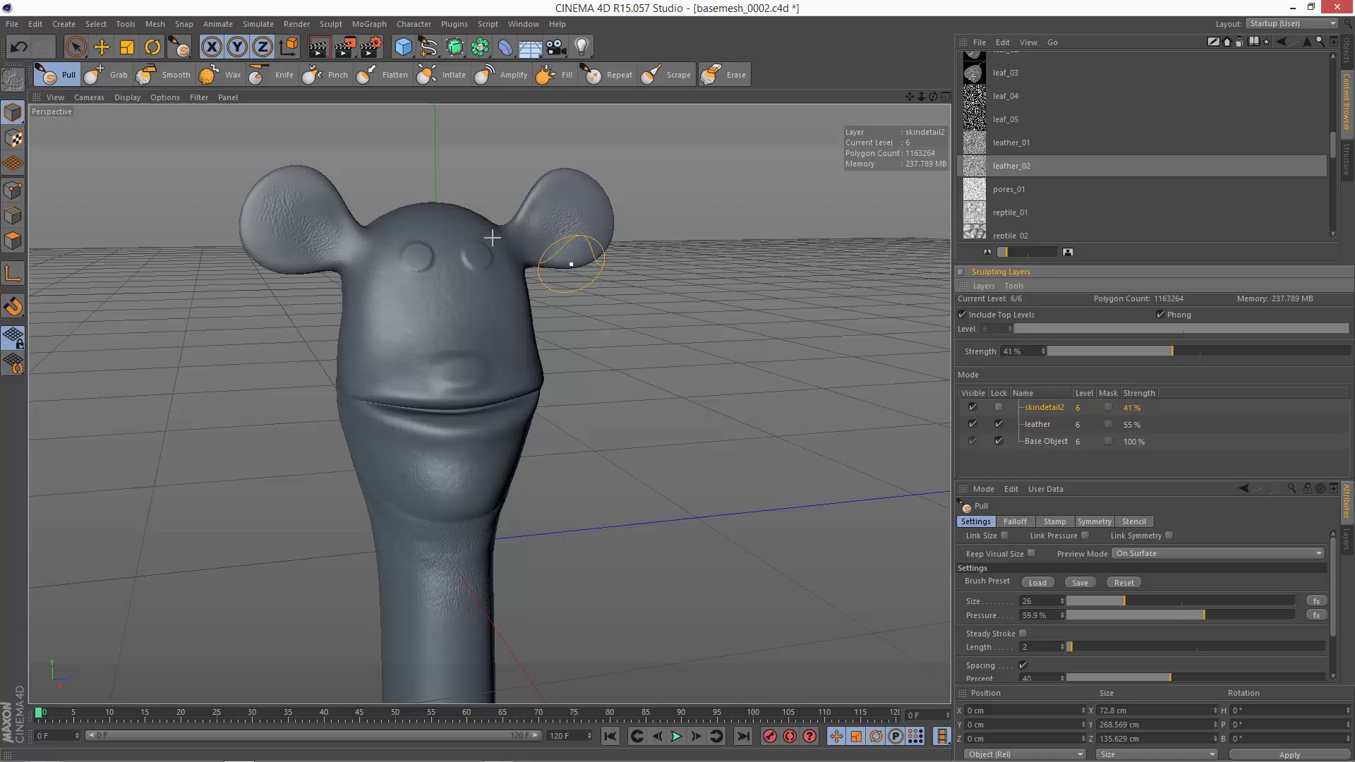
{"action": "left_click", "coordinate": [1087, 352]}
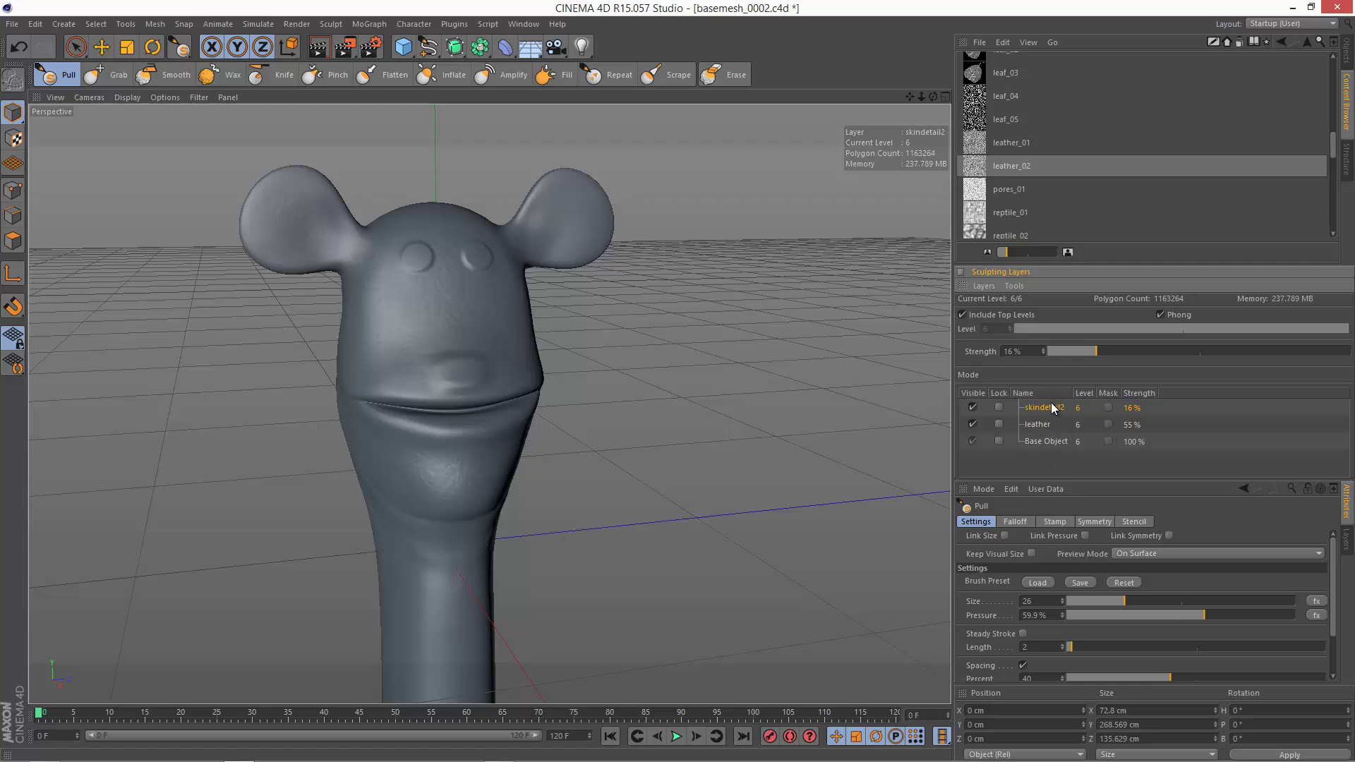
- Add a sculpt layer folder below the leather layer and rename it skin stuff
{"action": "left_click", "coordinate": [1040, 424]}
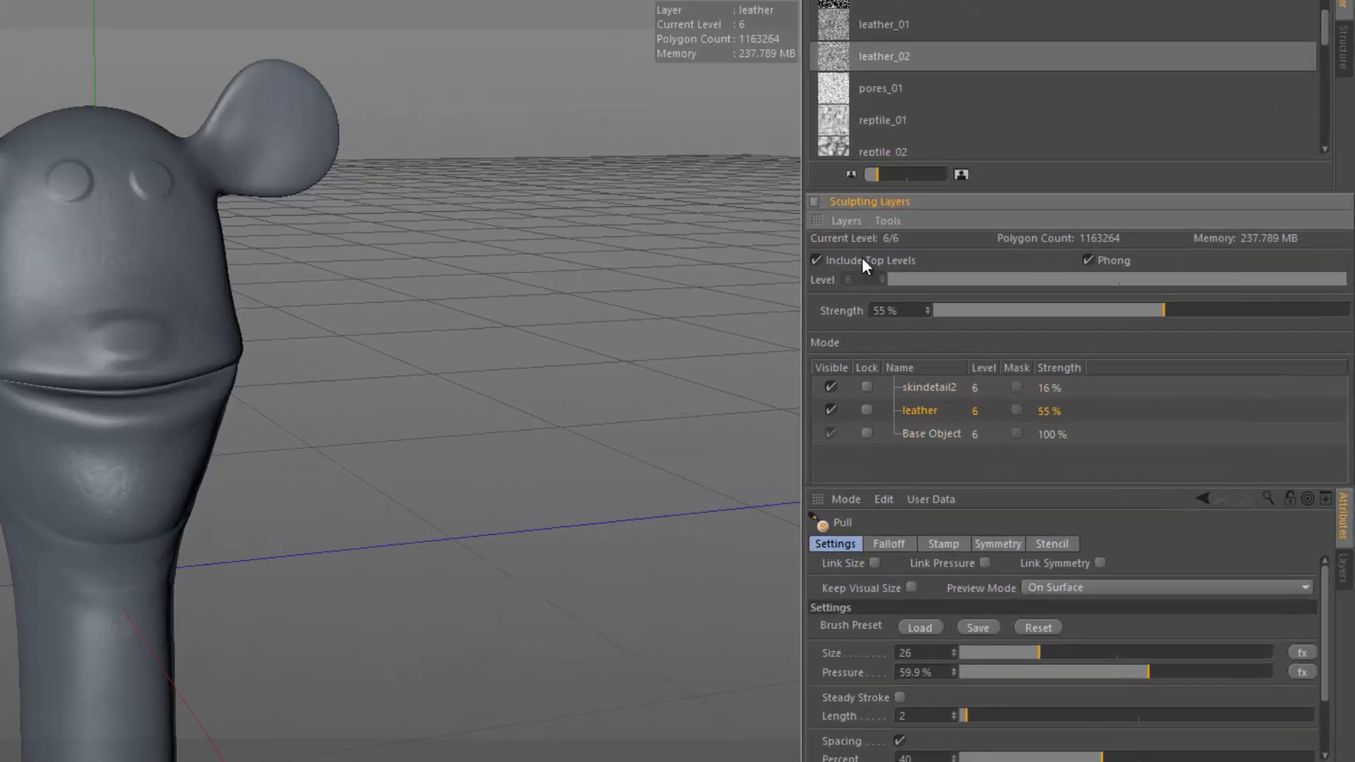
{"action": "left_click", "coordinate": [984, 286]}
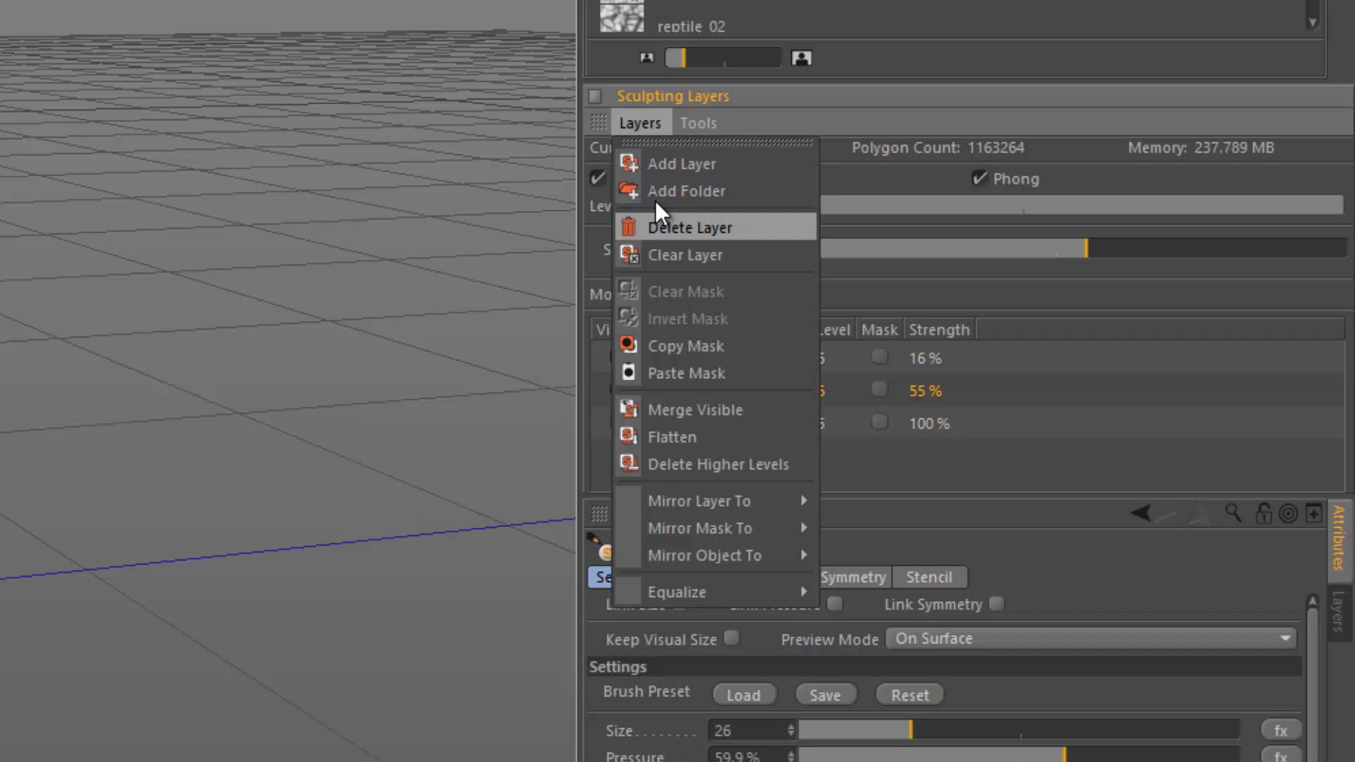
{"action": "left_click", "coordinate": [671, 194]}
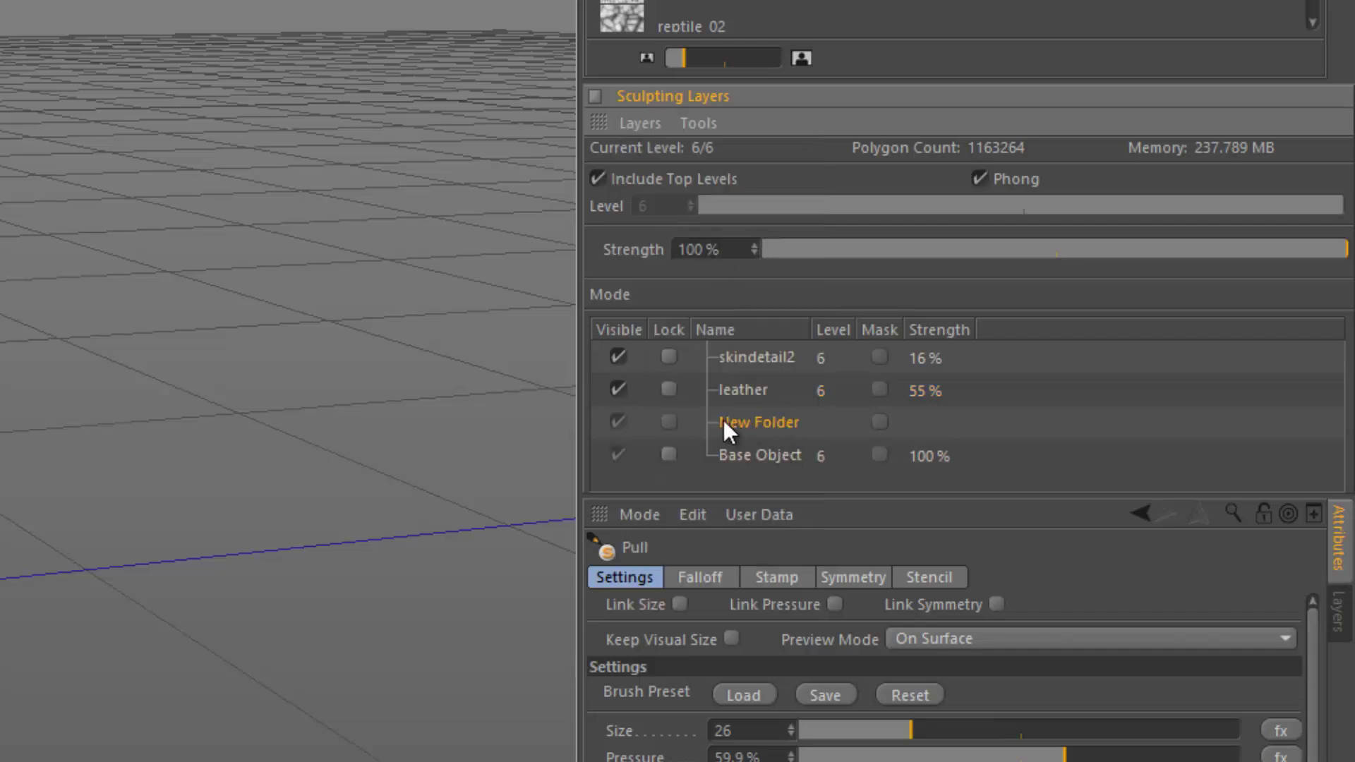
{"action": "double_click", "coordinate": [752, 425]}
{"action": "type", "text": "ski"}
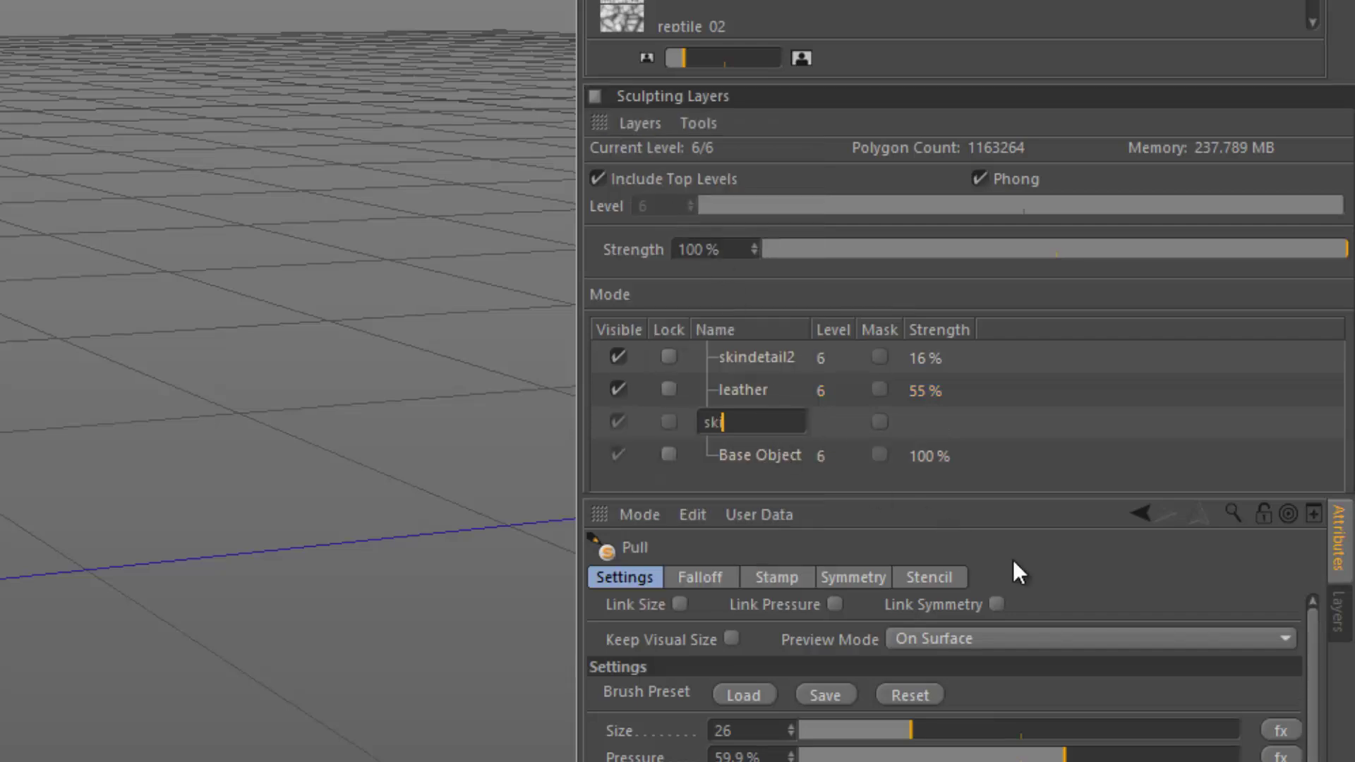
{"action": "type", "text": "n stuff"}
{"action": "key", "text": "Return"}
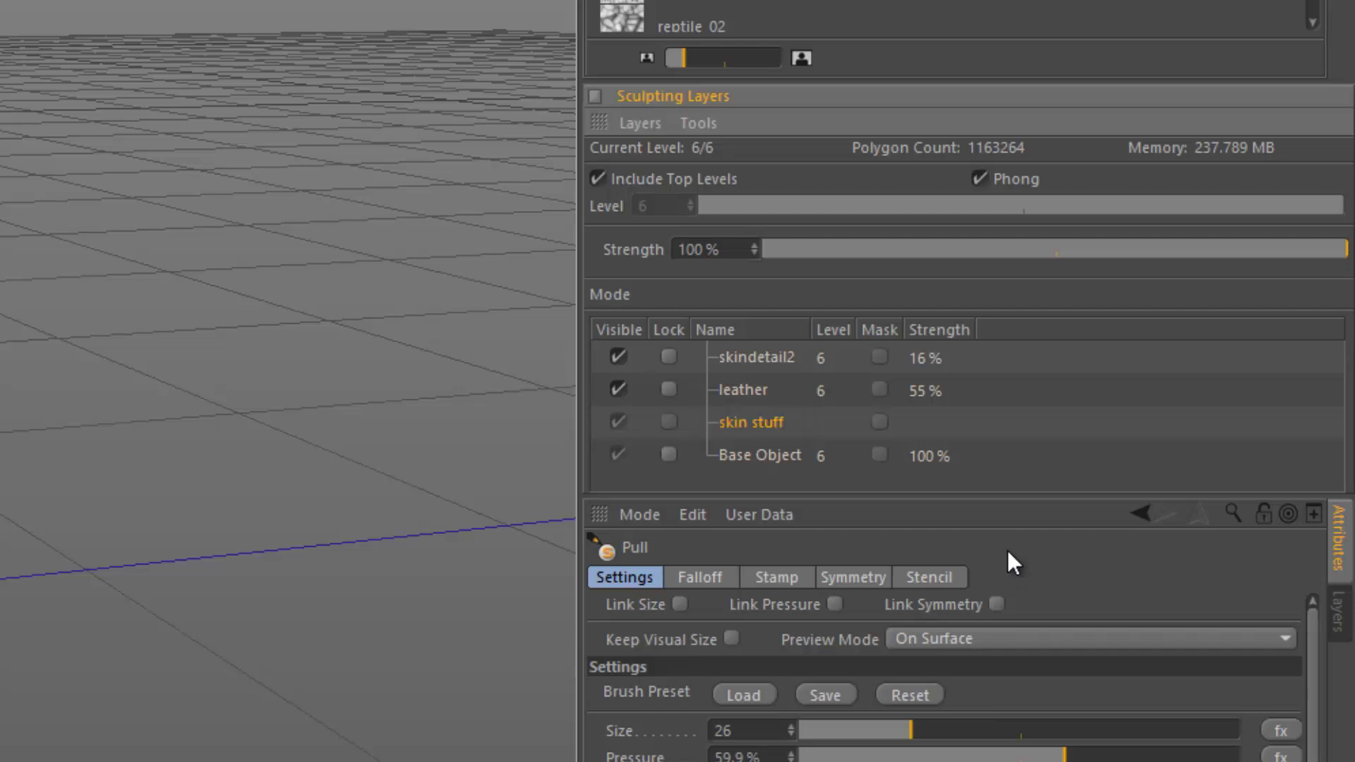
- Move the leather and skindetail2 layers into the skin stuff folder
{"action": "left_click", "coordinate": [744, 390]}
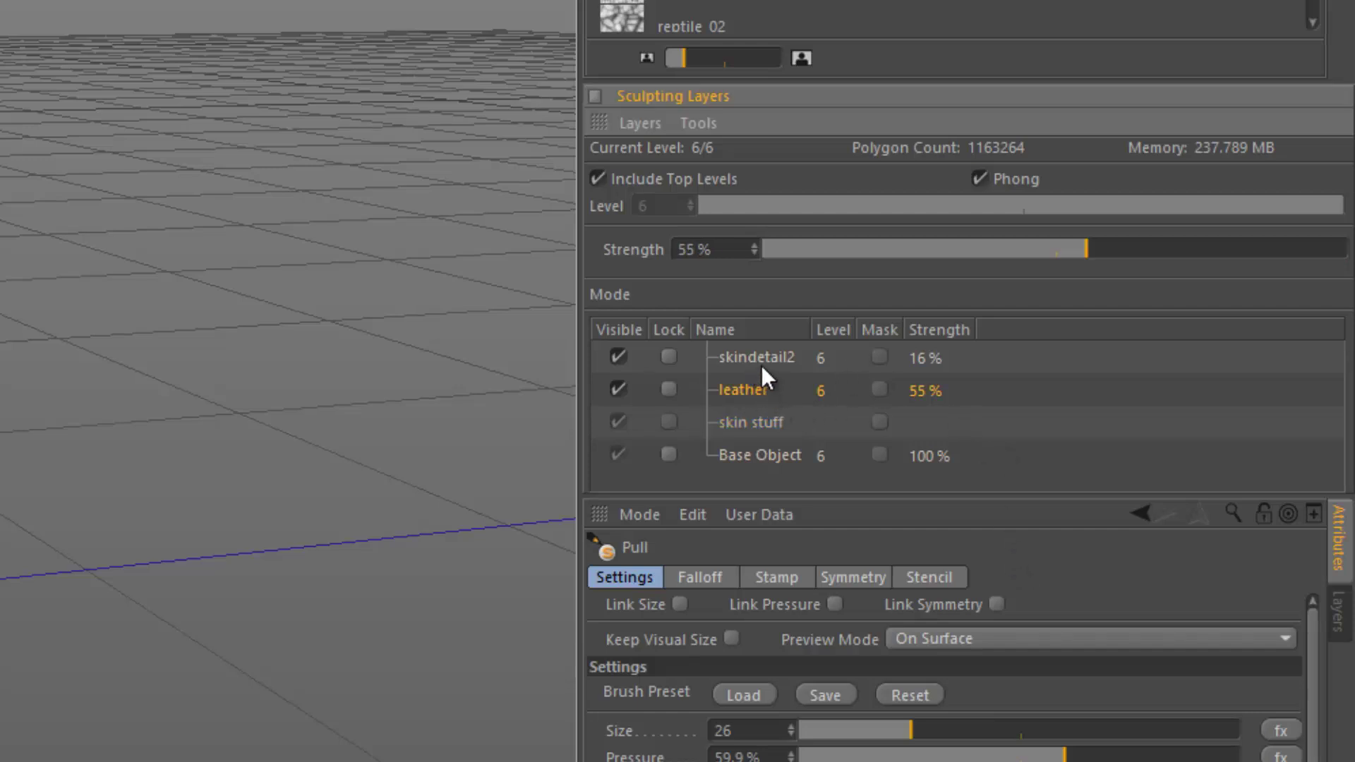
{"action": "left_click_drag", "start_coordinate": [752, 390], "coordinate": [754, 419]}
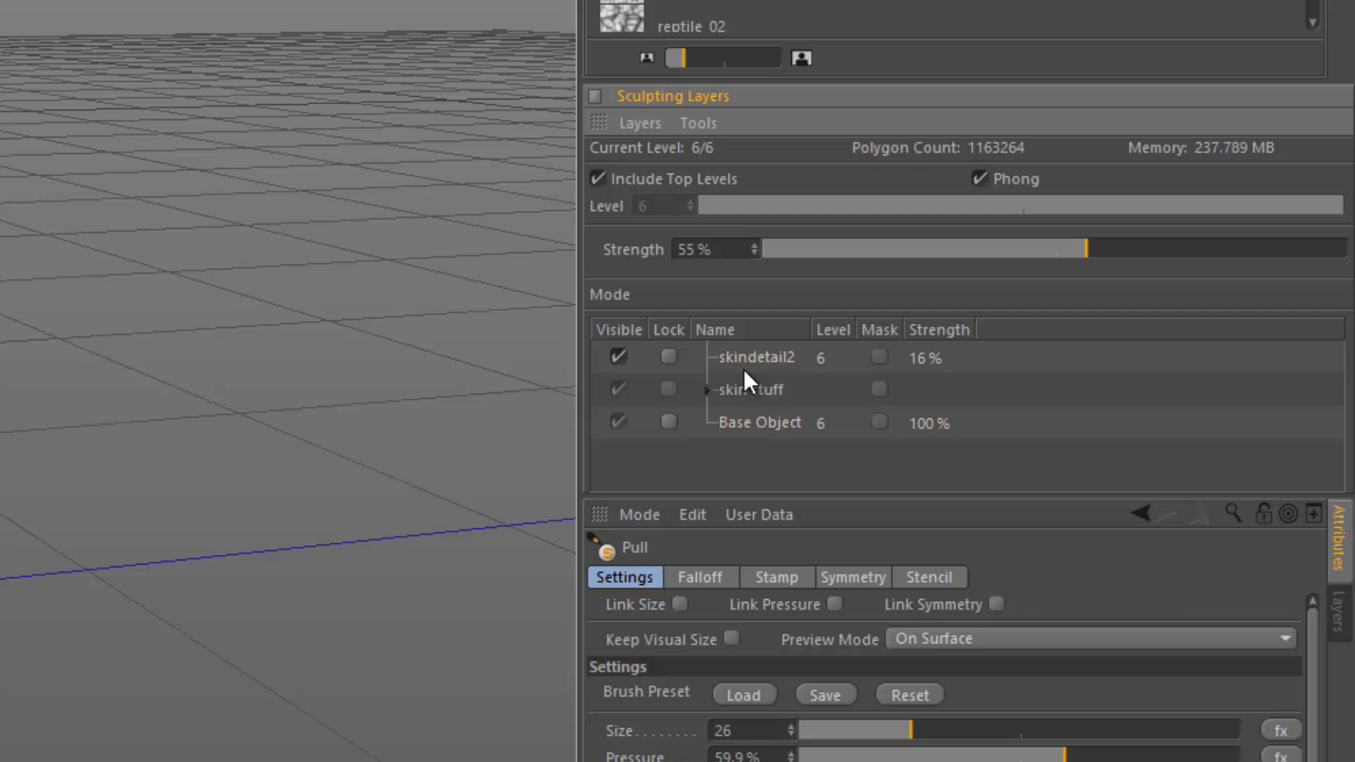
{"action": "left_click", "coordinate": [707, 390]}
{"action": "left_click_drag", "start_coordinate": [756, 338], "coordinate": [767, 414]}
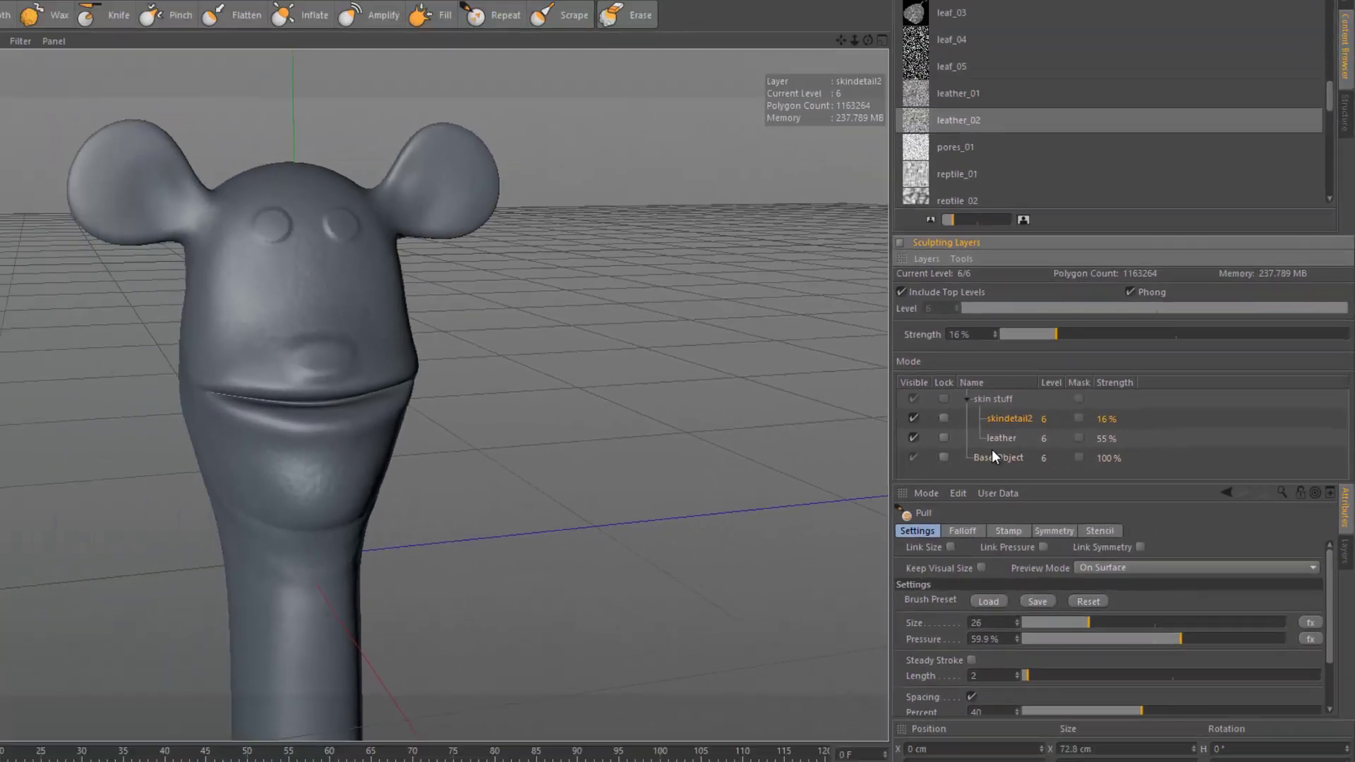
- Delete the skindetail2 layer from the skin stuff folder
{"action": "left_click", "coordinate": [751, 358]}
{"action": "left_click", "coordinate": [982, 286]}
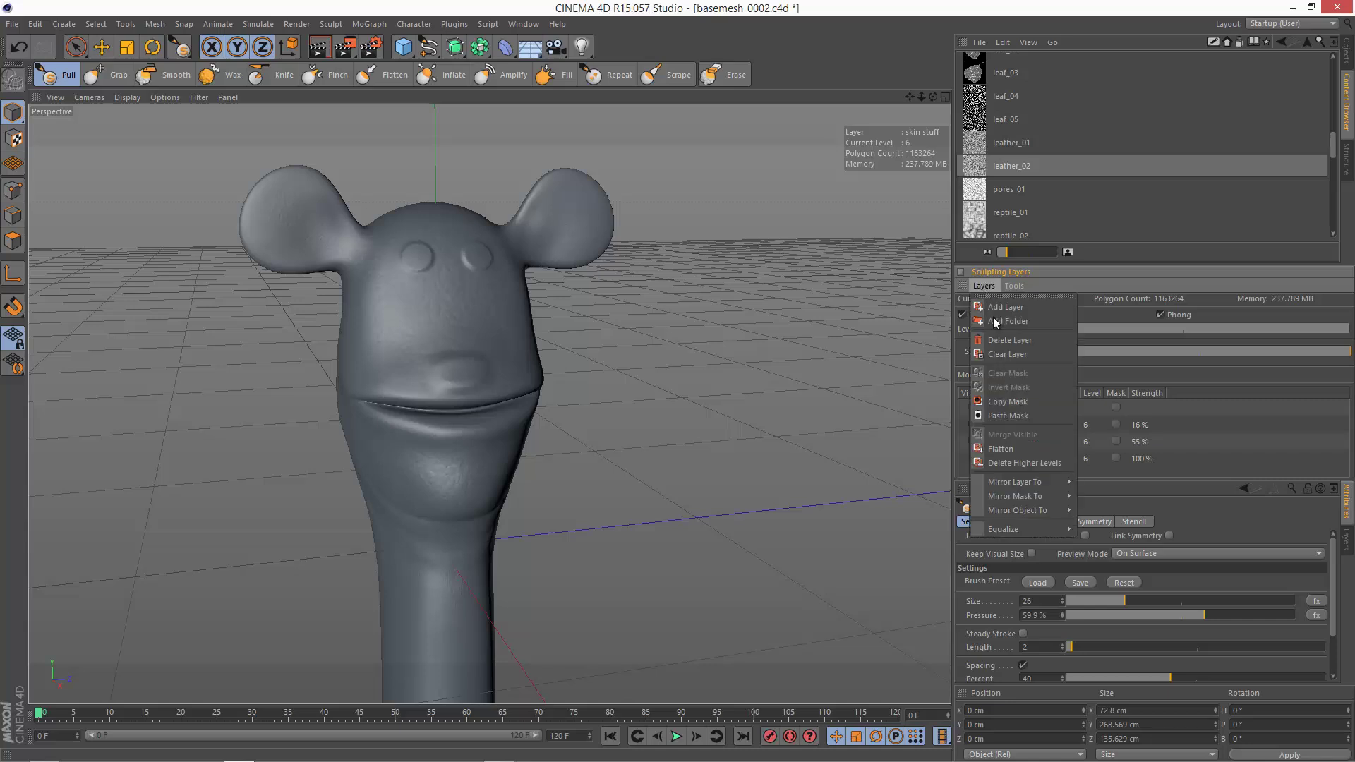
{"action": "left_click", "coordinate": [1193, 435]}
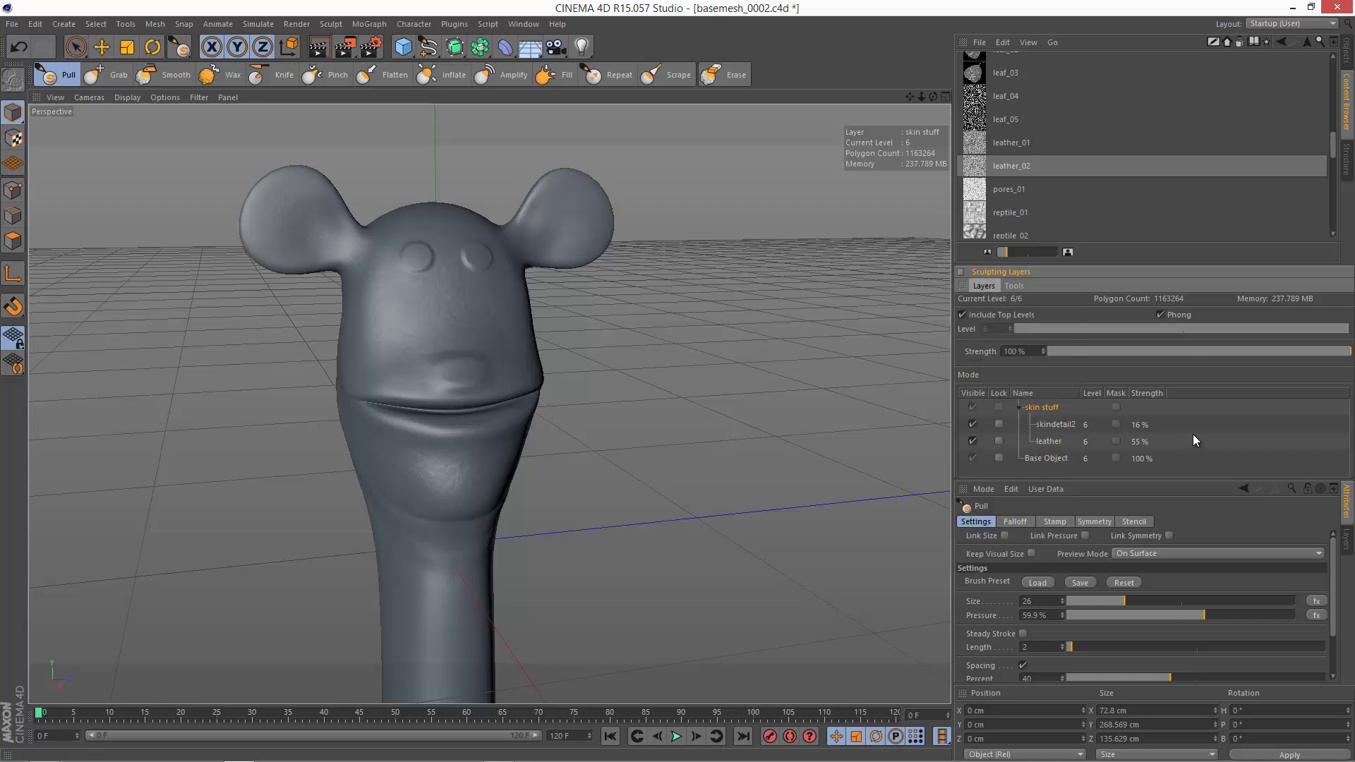
{"action": "left_click", "coordinate": [1060, 425]}
{"action": "left_click", "coordinate": [981, 288]}
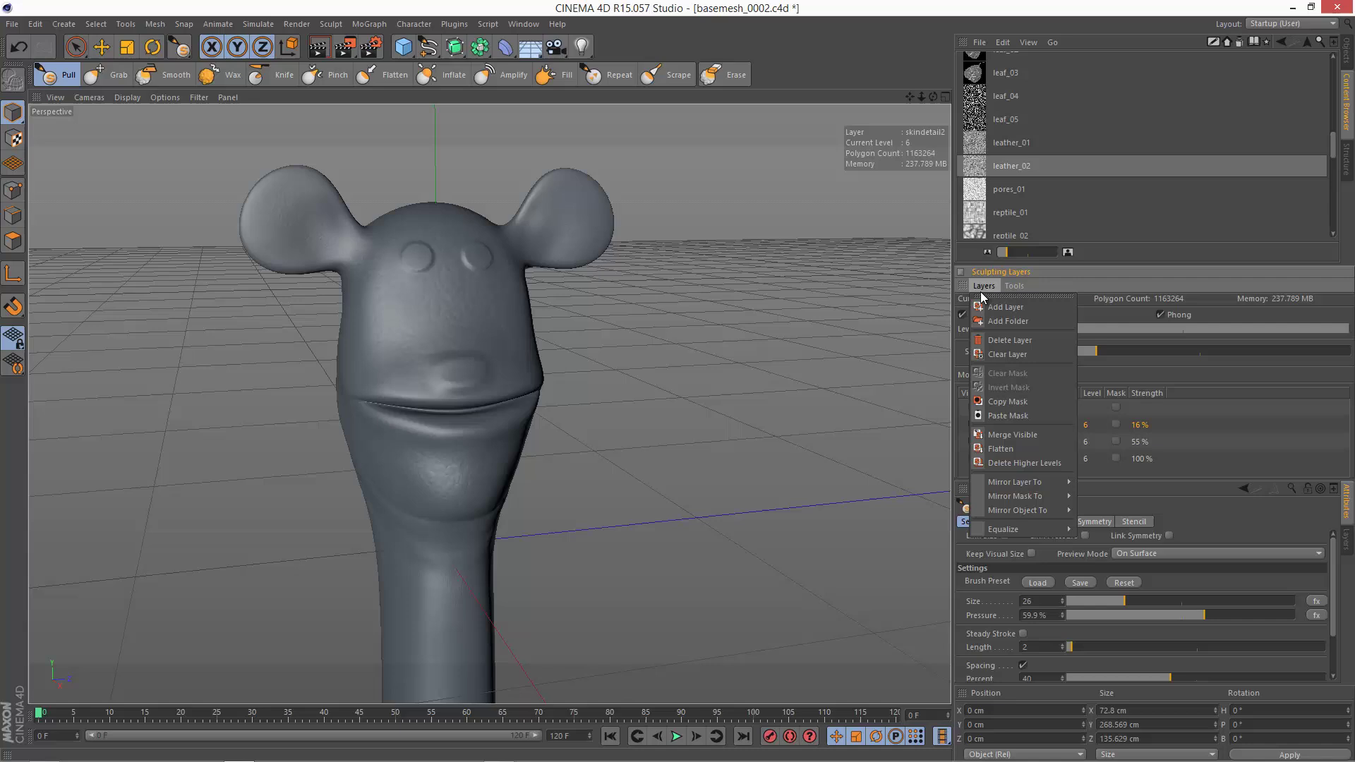
{"action": "left_click", "coordinate": [1014, 343]}
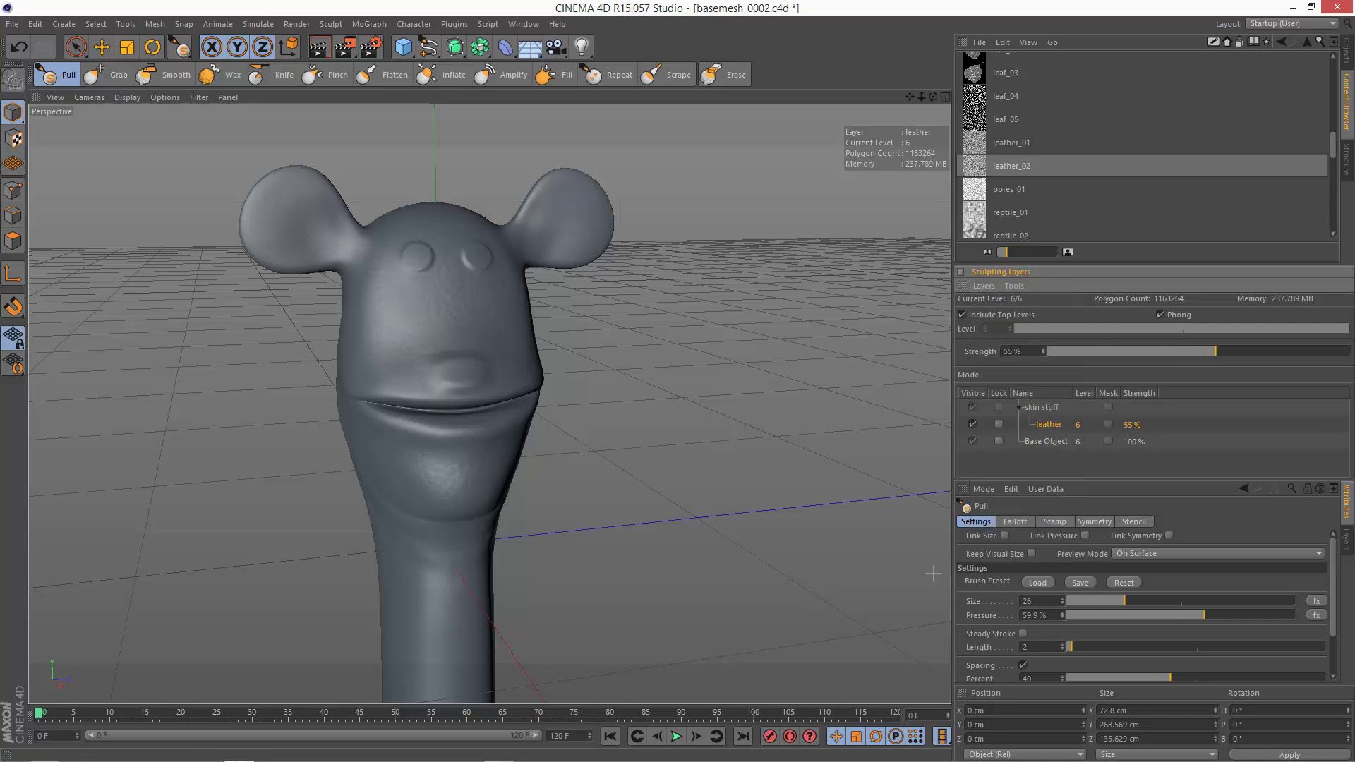
- Clear the sculpted detail from the leather layer and undo the clearing
{"action": "left_click", "coordinate": [981, 287]}
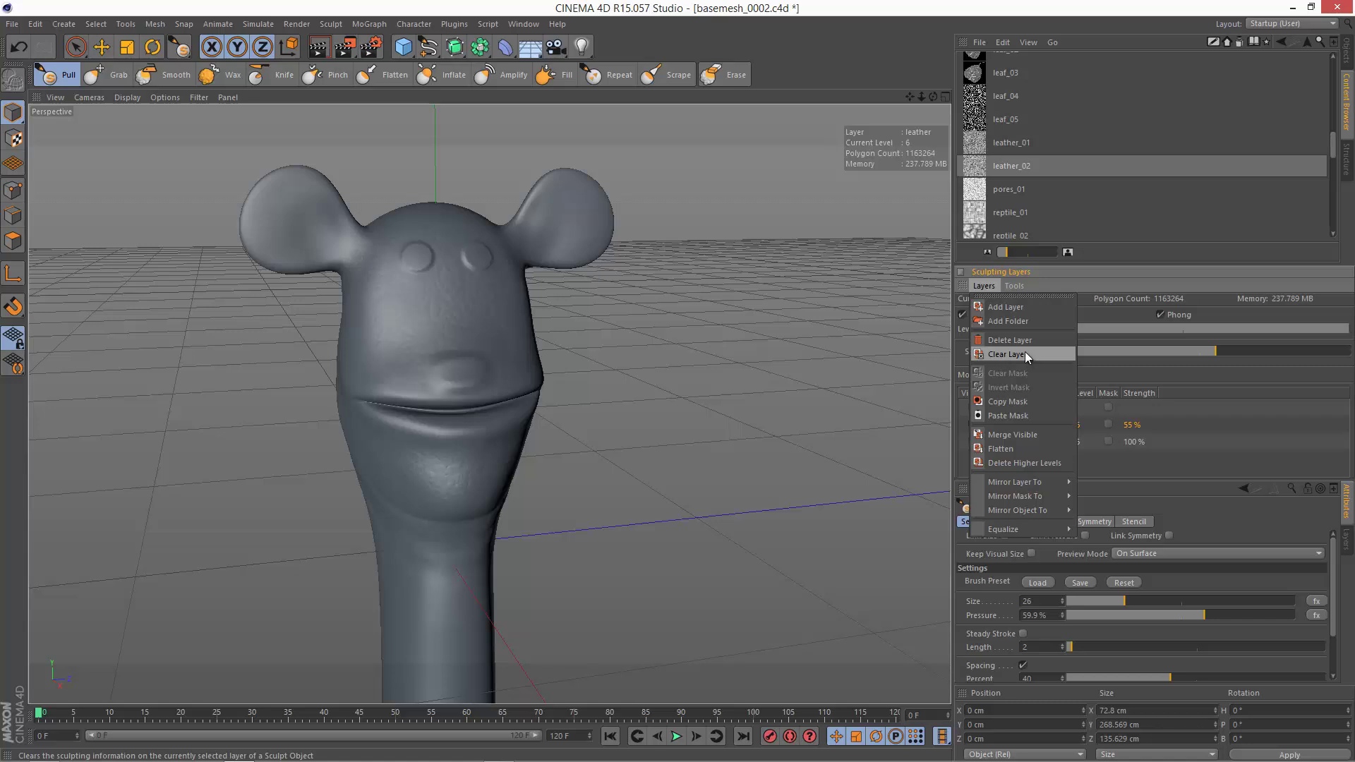
{"action": "left_click", "coordinate": [1025, 353]}
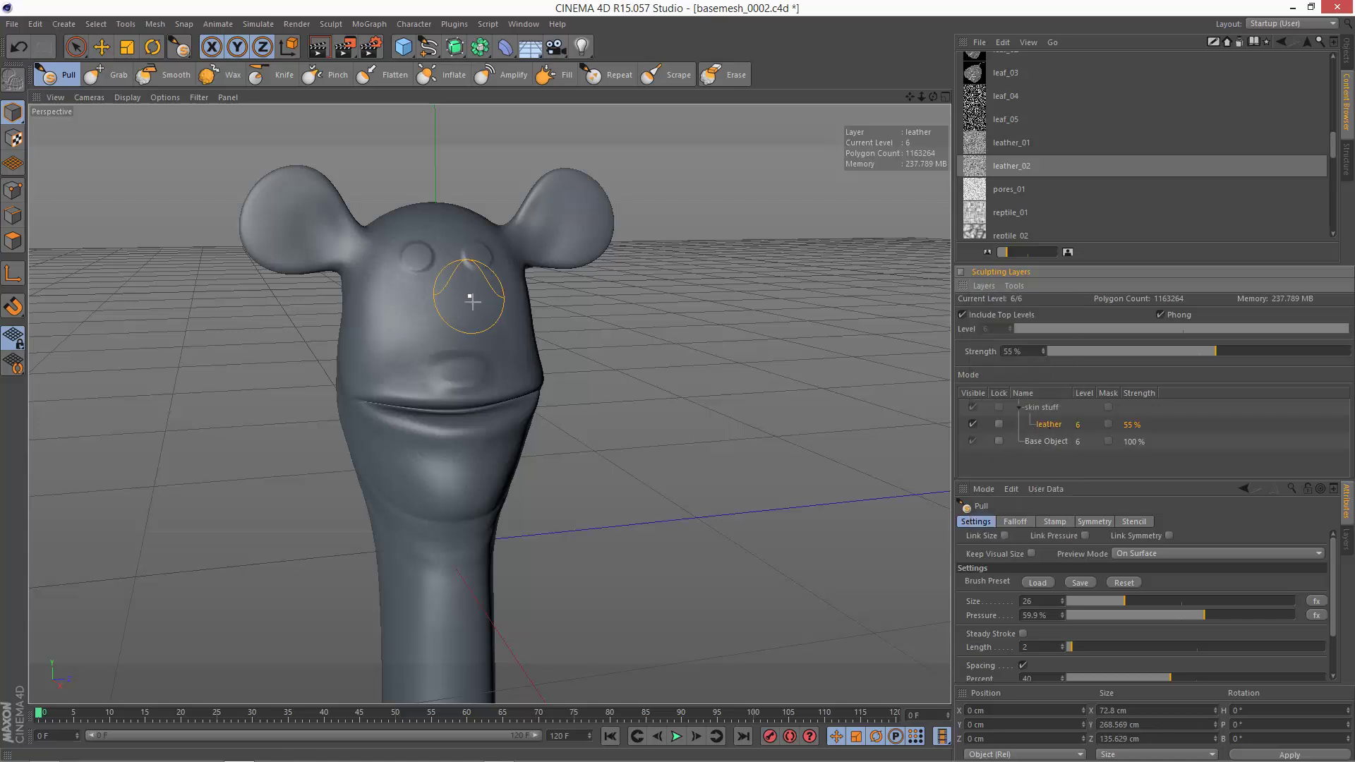
{"action": "key", "text": "ctrl+z"}
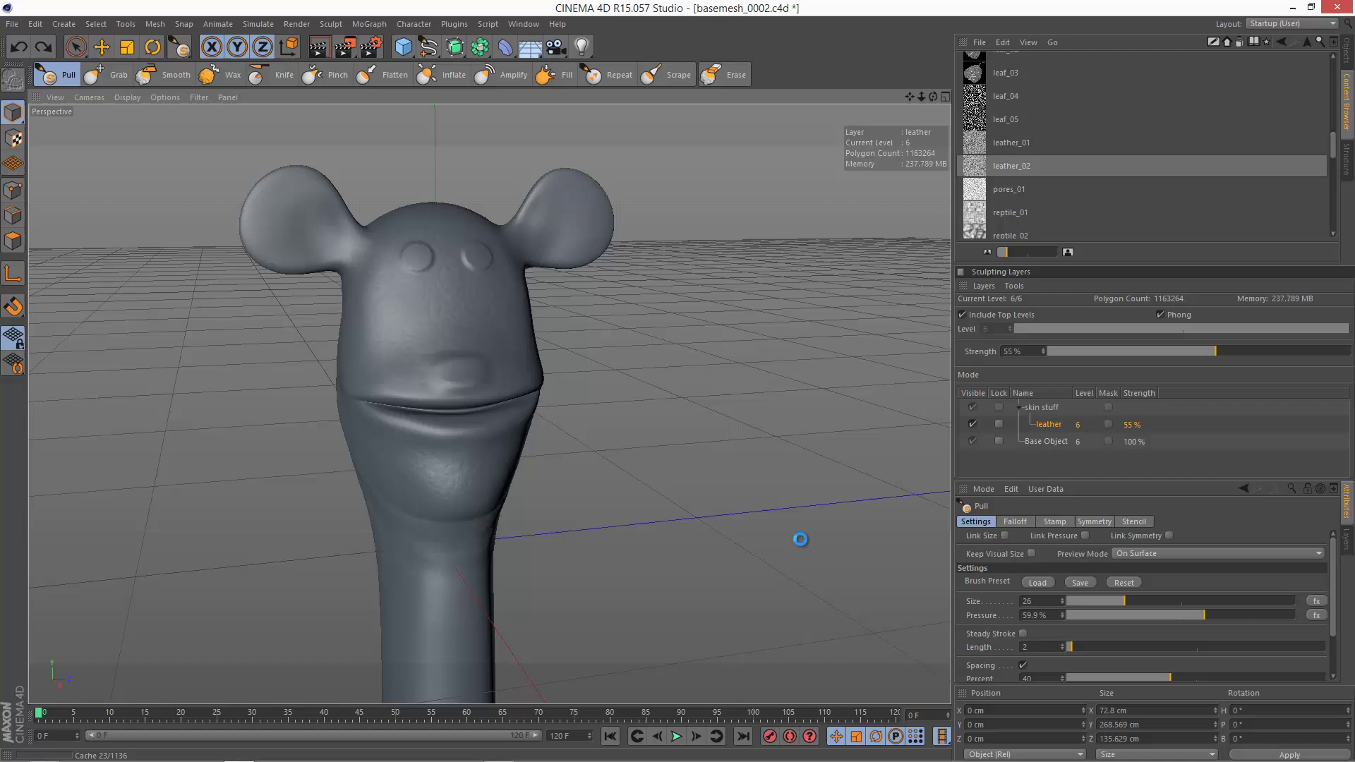
- Undo the deletion of the skindetail2 layer
{"action": "left_click", "coordinate": [984, 286]}
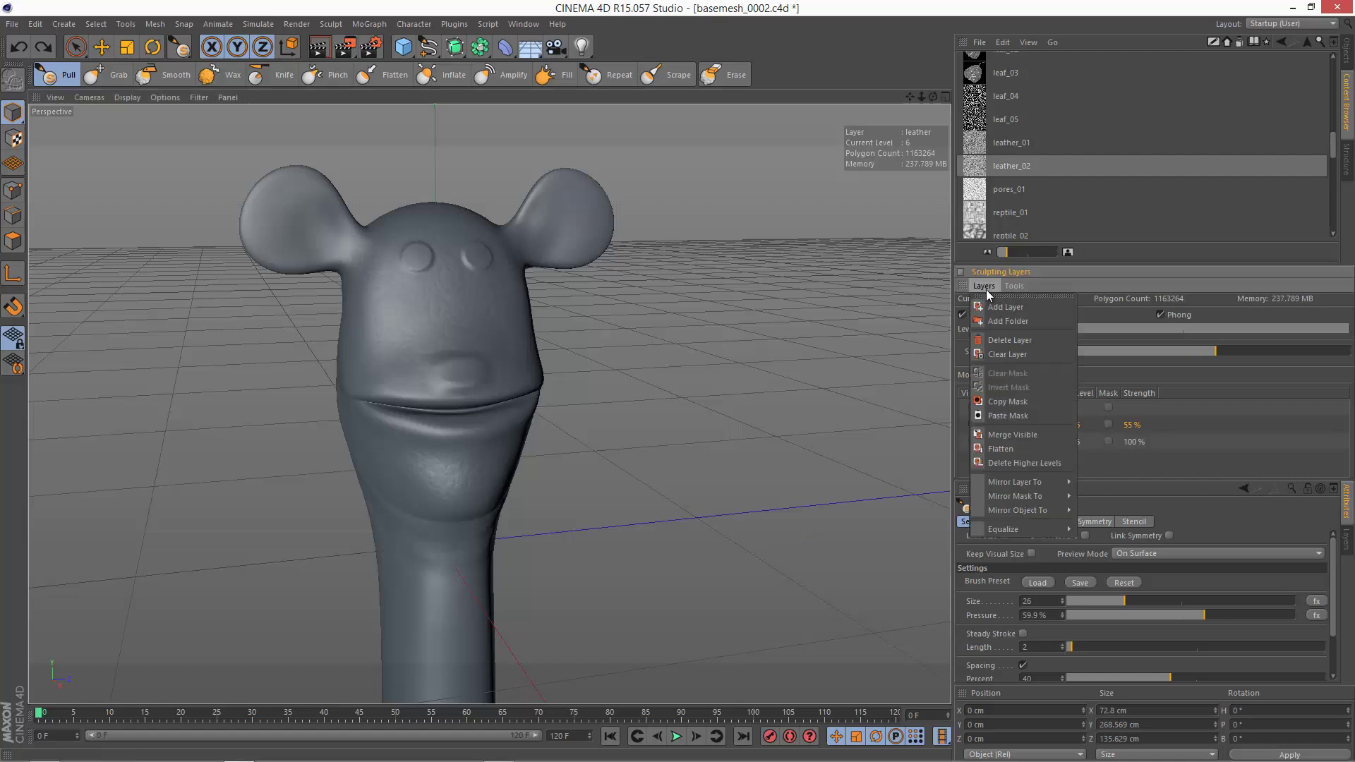
{"action": "left_click", "coordinate": [1080, 463]}
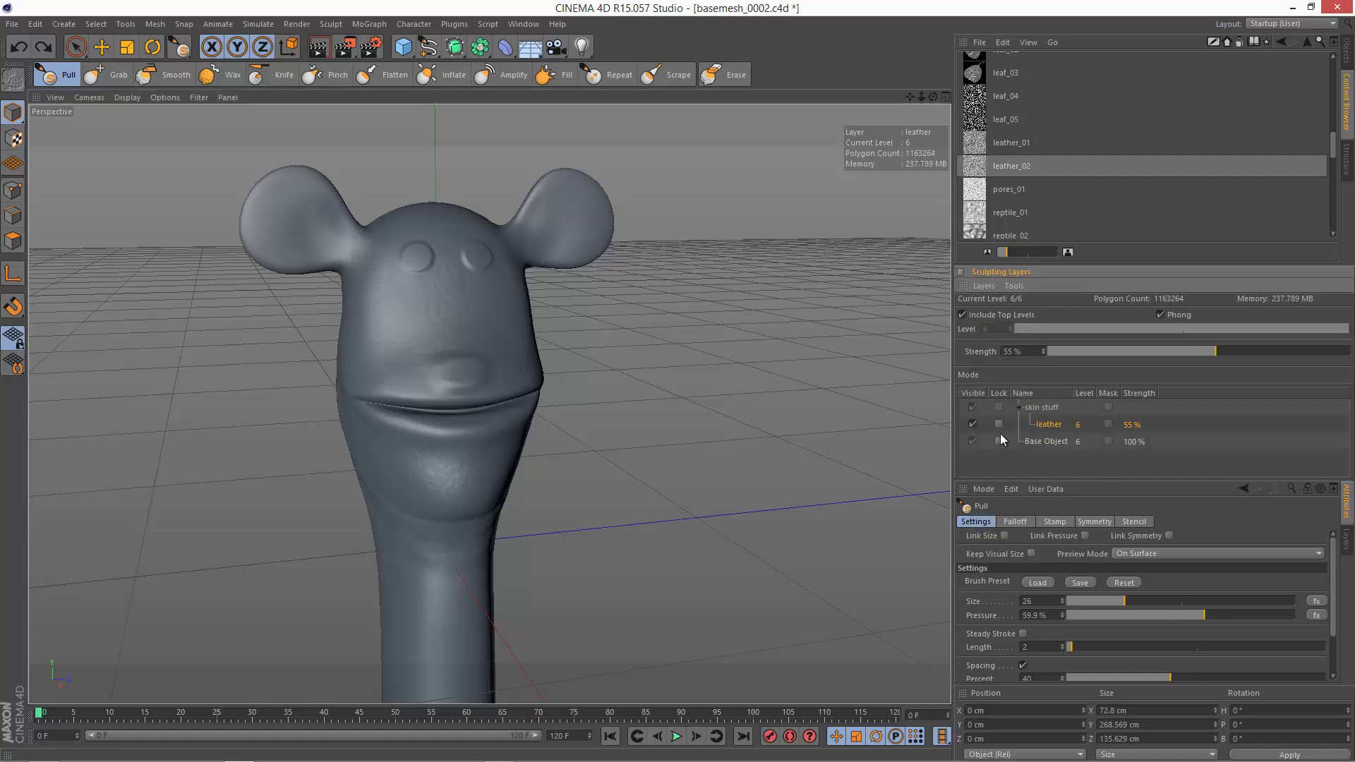
{"action": "left_click", "coordinate": [1020, 463]}
{"action": "key", "text": "ctrl+z"}
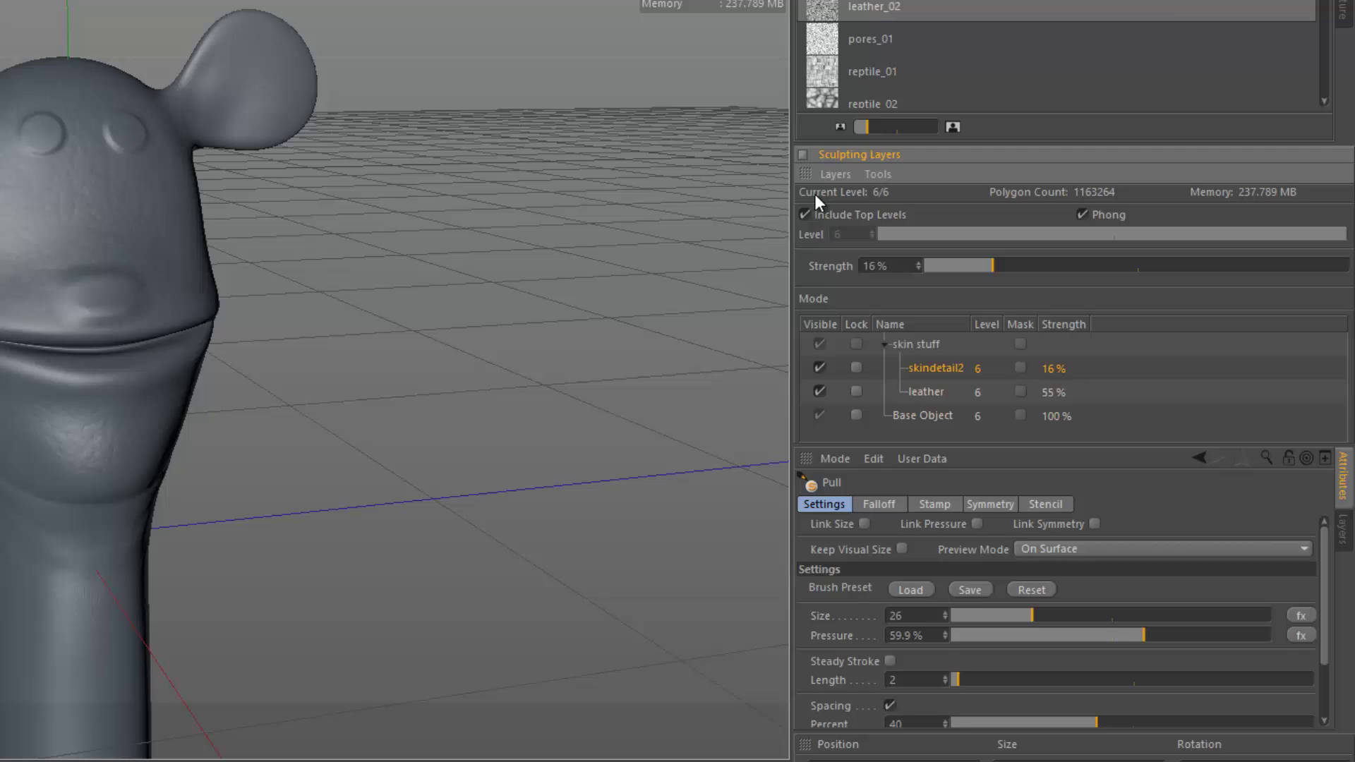
- Merge the visible sculpt layers and undo the merge
{"action": "left_click", "coordinate": [983, 286]}
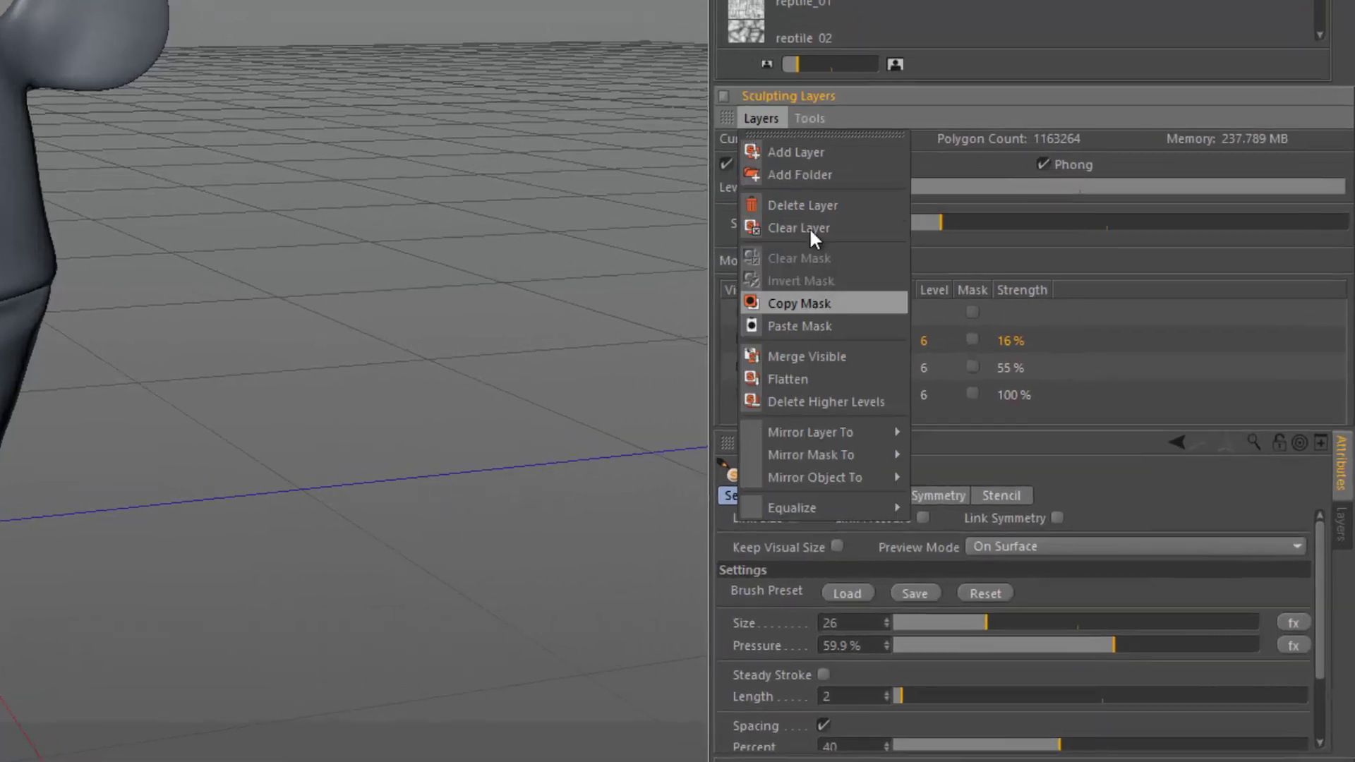
{"action": "left_click", "coordinate": [829, 358]}
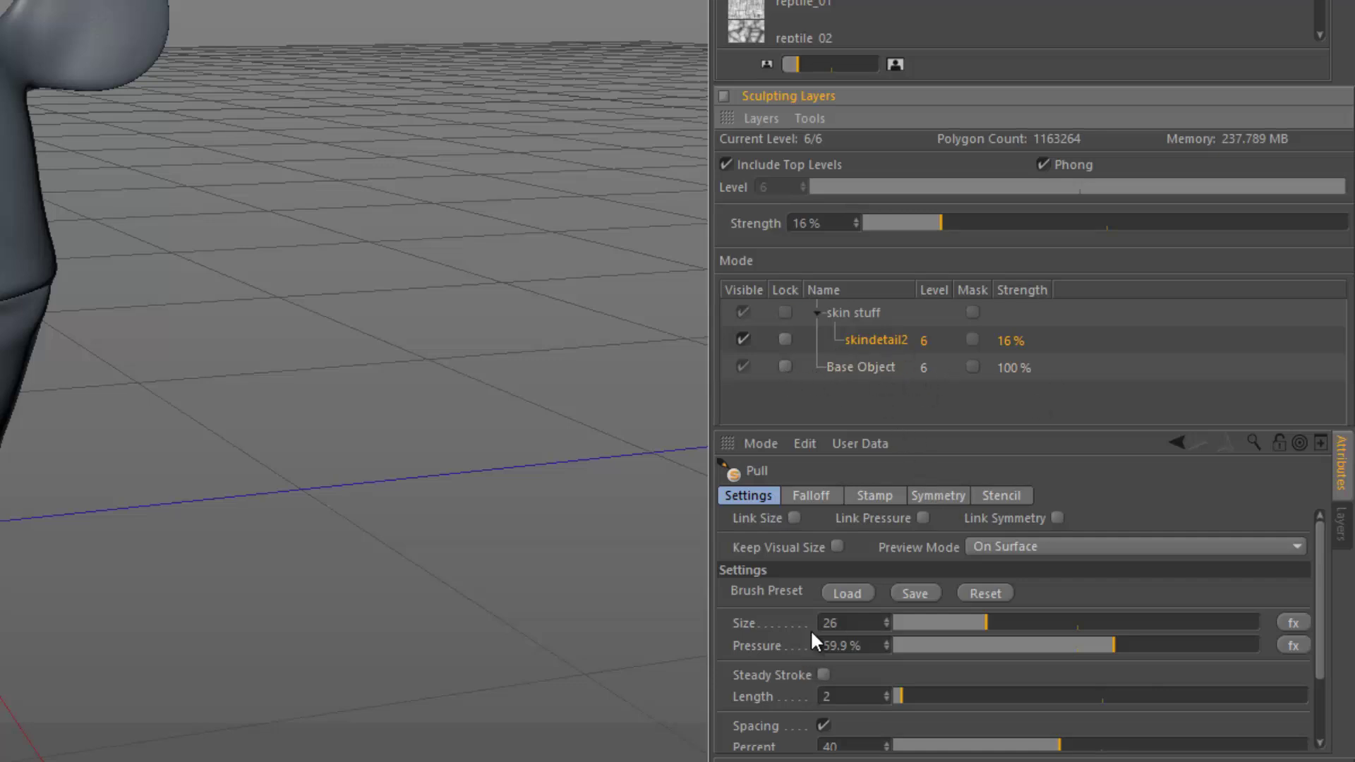
{"action": "key", "text": "ctrl+z"}
{"action": "left_click", "coordinate": [755, 118]}
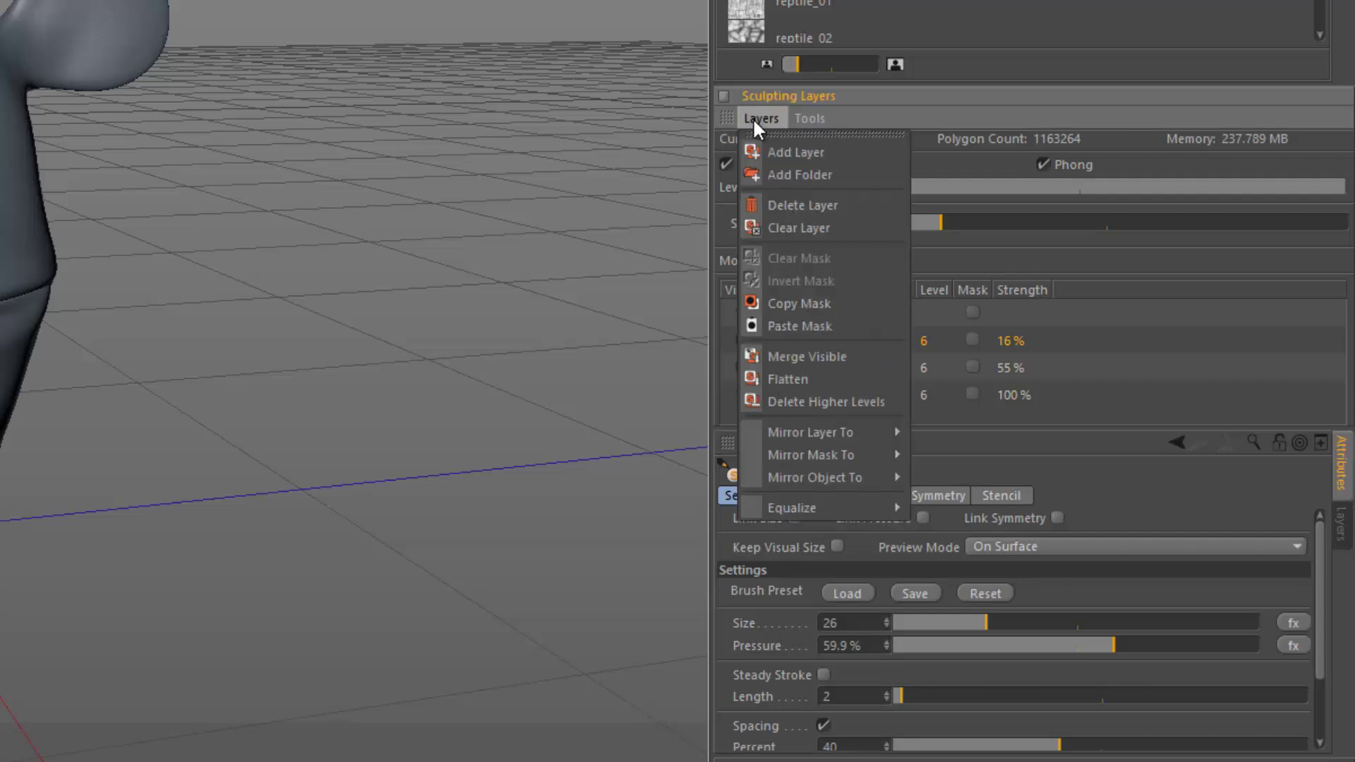
{"action": "left_click", "coordinate": [822, 376]}
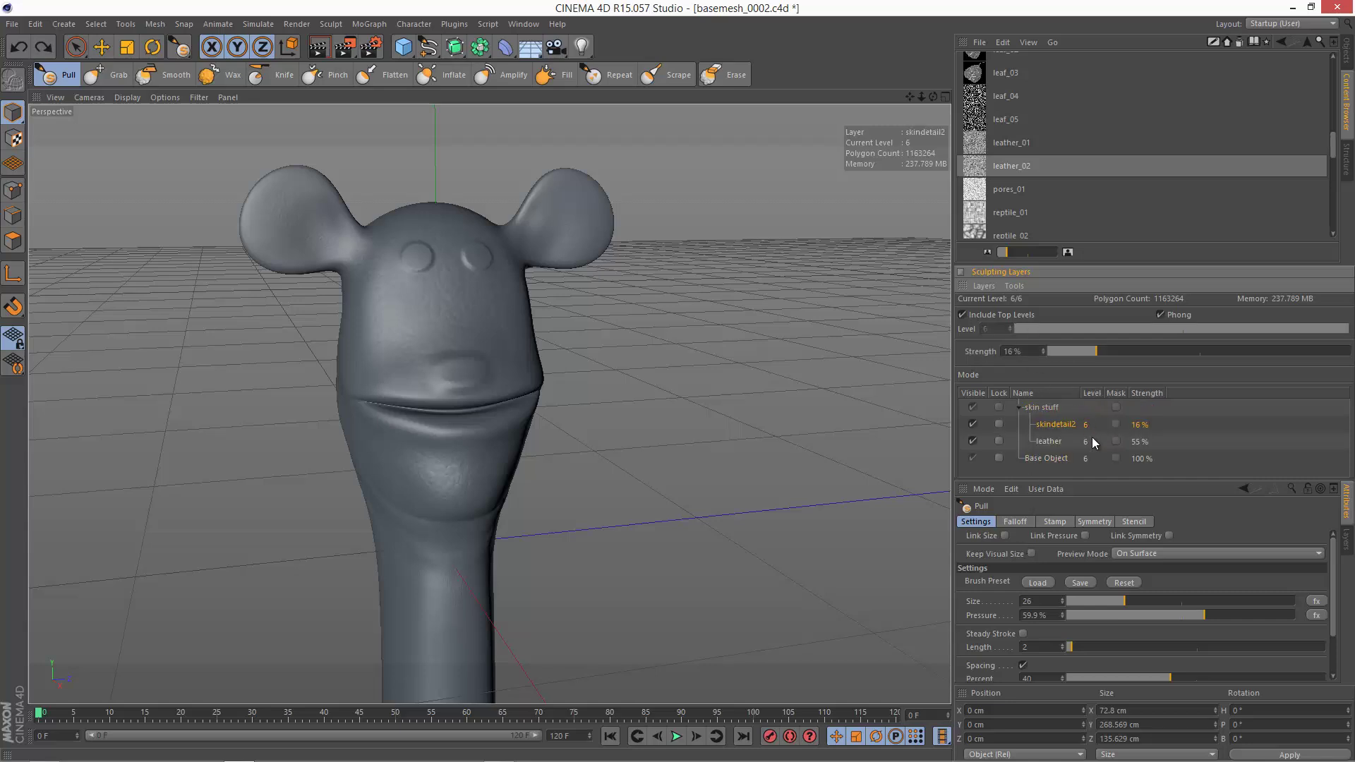
{"action": "left_click", "coordinate": [984, 286]}
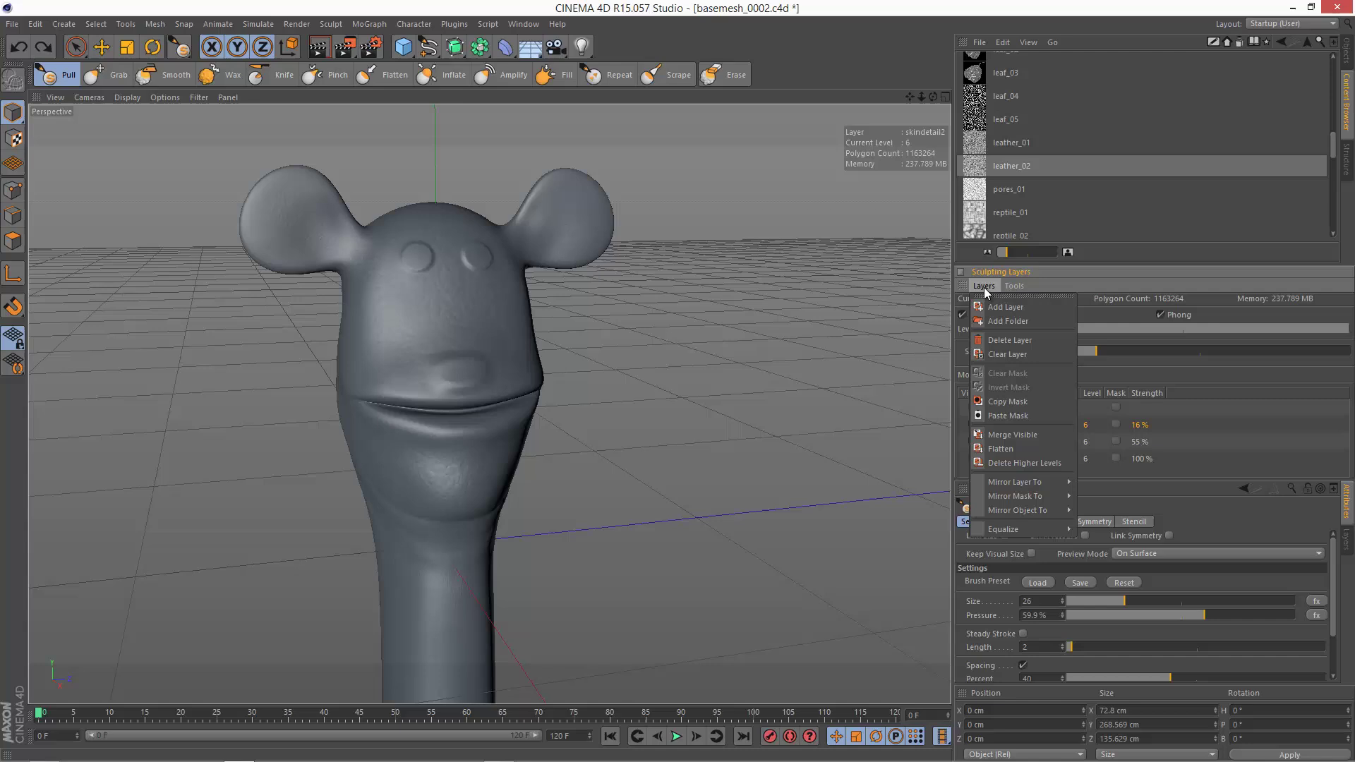
{"action": "left_click", "coordinate": [1066, 462]}
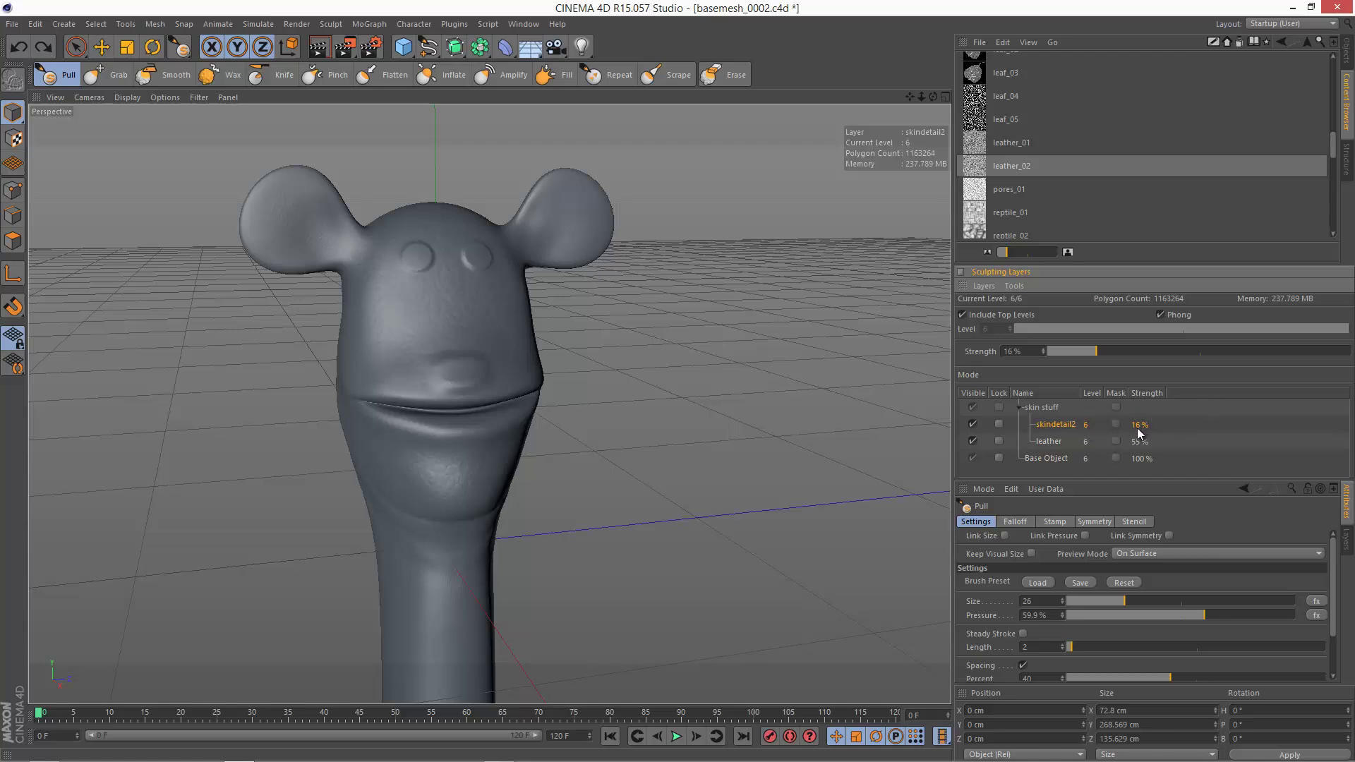
- Select the Base Object layer and lower the sculpting subdivision level to 3
{"action": "left_click", "coordinate": [1062, 430]}
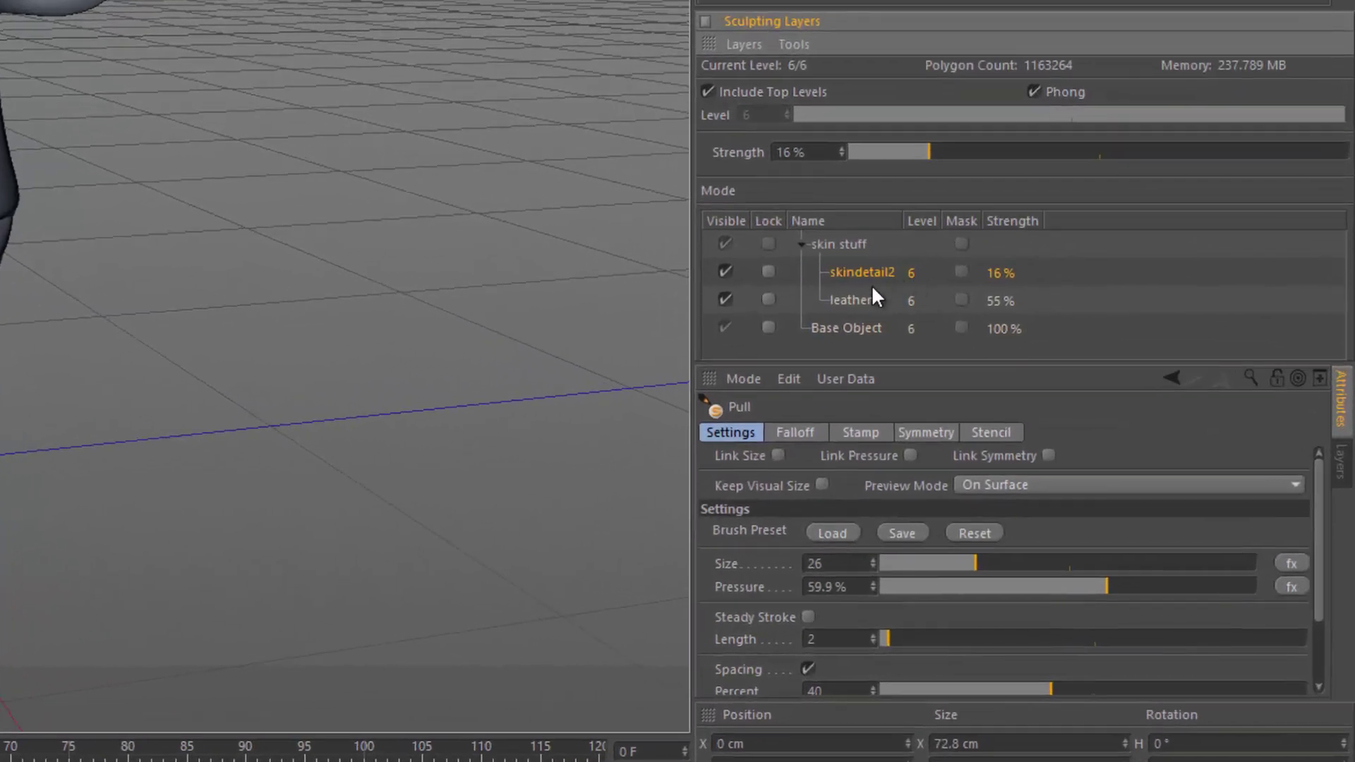
{"action": "left_click", "coordinate": [864, 304]}
{"action": "left_click", "coordinate": [874, 276]}
{"action": "left_click", "coordinate": [855, 303]}
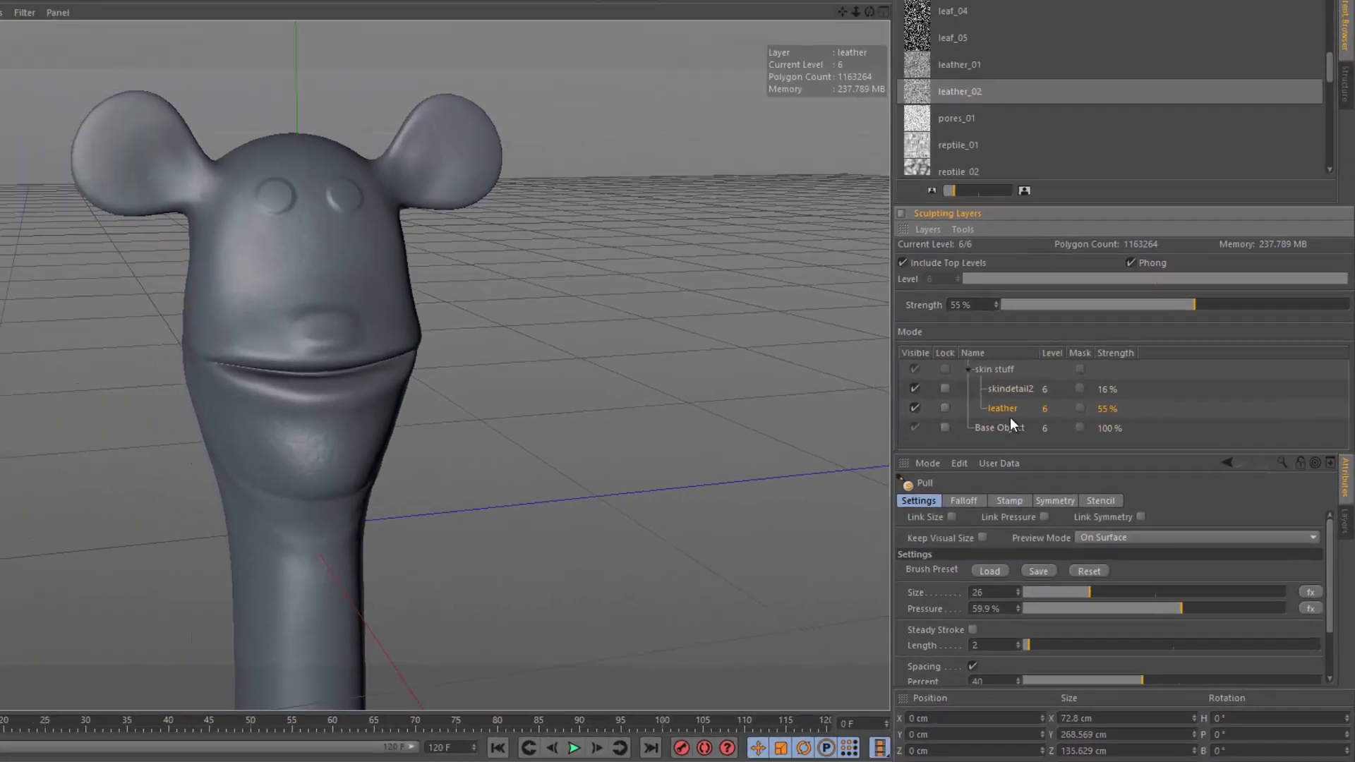
{"action": "left_click", "coordinate": [864, 328]}
{"action": "left_click", "coordinate": [1175, 329]}
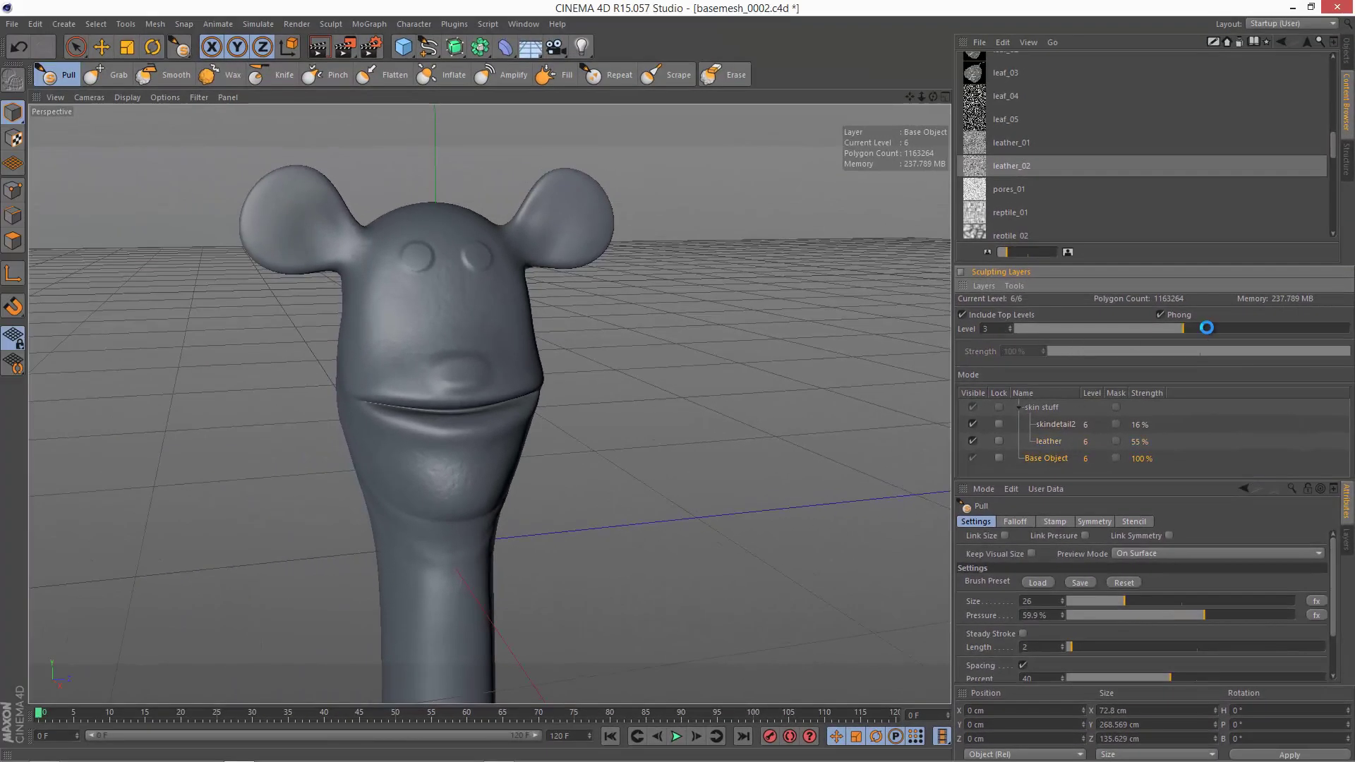